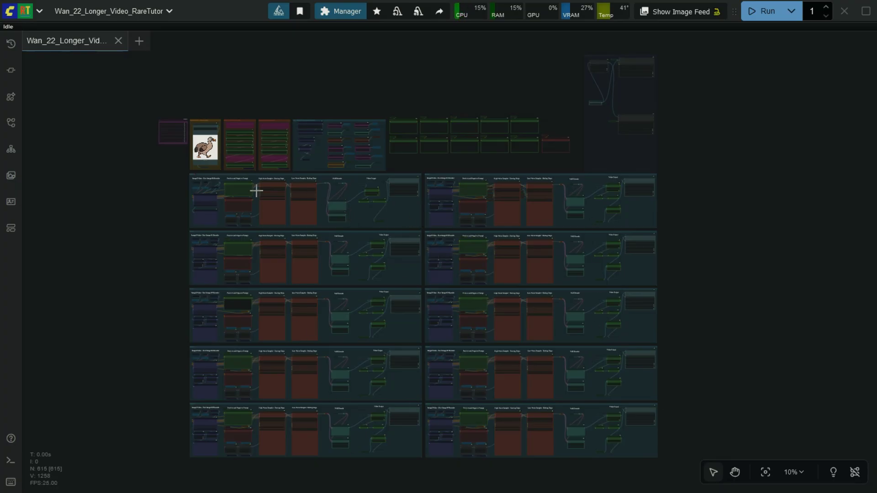
# - Set the Constant of the Get_BatchImage05 node feeding the final video output to BatchImage10
pyautogui.scroll(20, 613, 98)
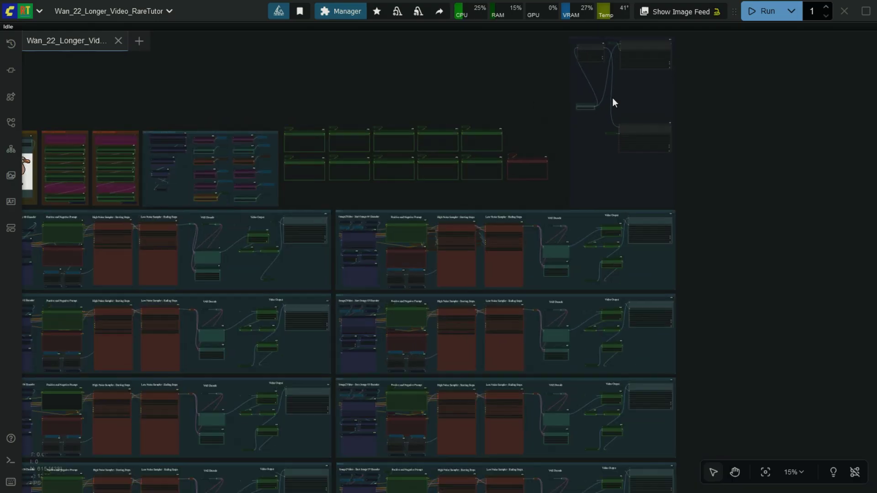
pyautogui.scroll(4, 613, 98)
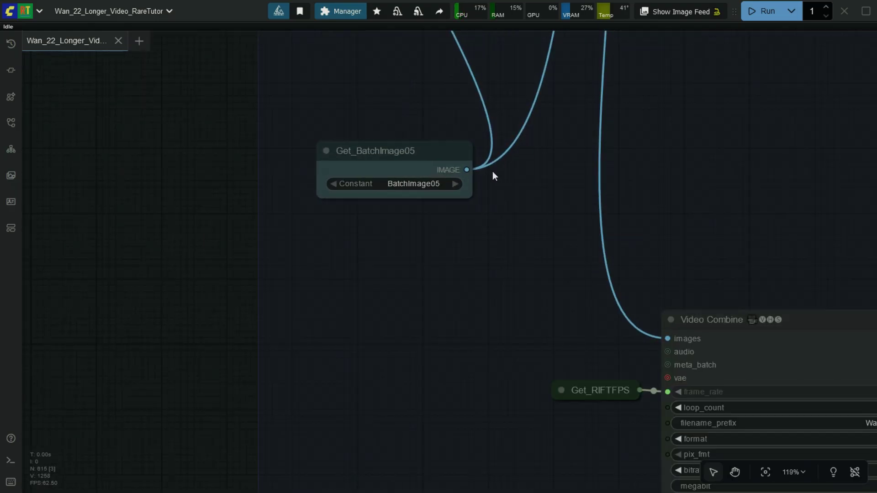
pyautogui.click(409, 184)
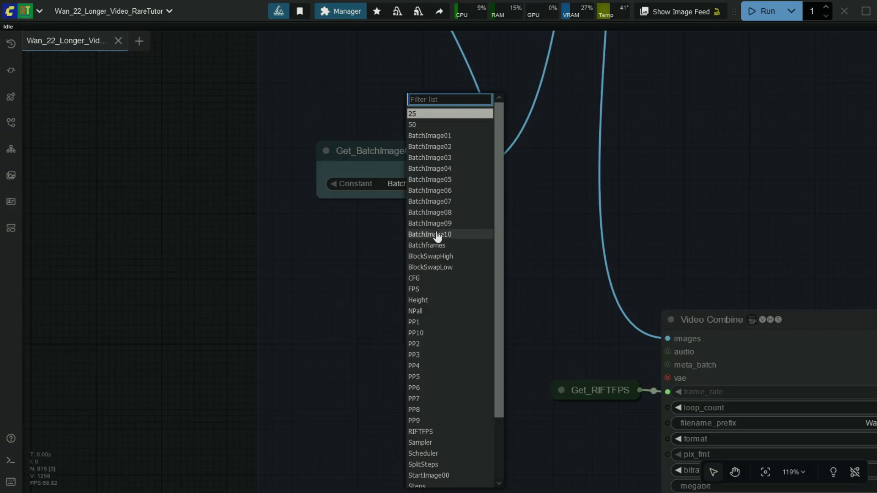
pyautogui.press('Escape')
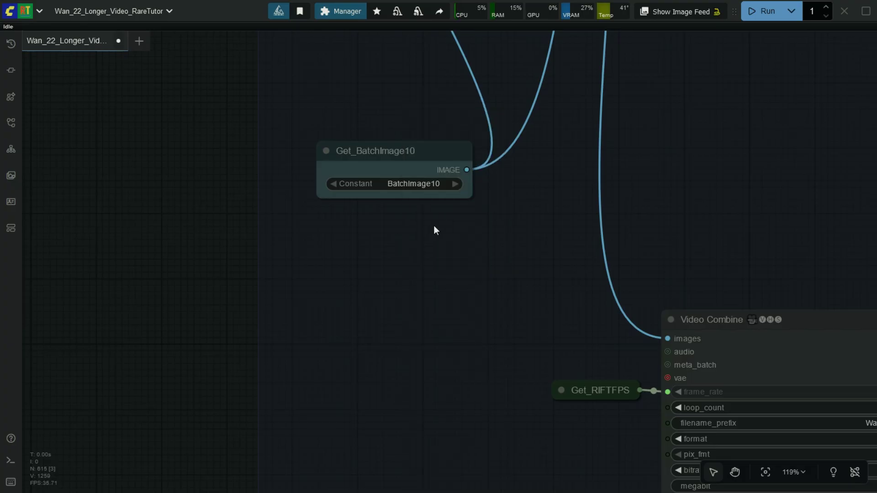
# - Examine the overall workflow layout, the Fast Groups Bypasser, the Image Loader group and the WAN 2.2 High and Low Noise Model groups
pyautogui.scroll(-18, 633, 168)
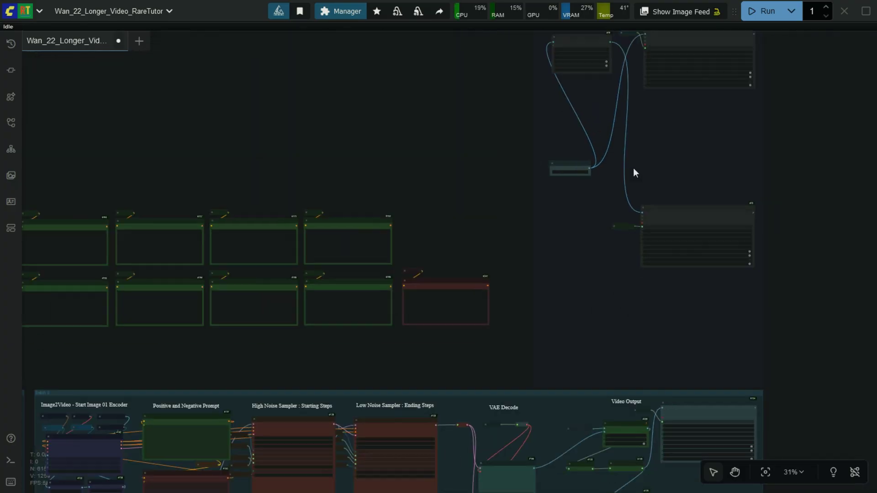
pyautogui.scroll(-6, 634, 172)
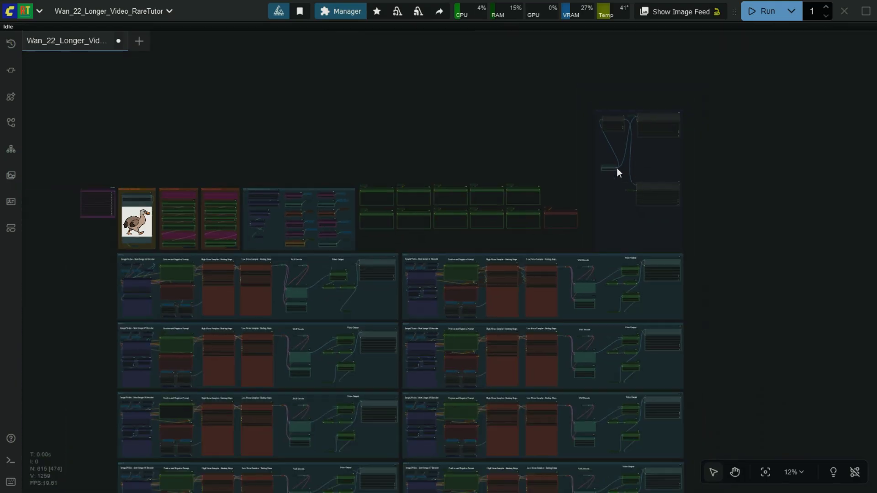
pyautogui.moveTo(479, 151); pyautogui.dragTo(503, 104)
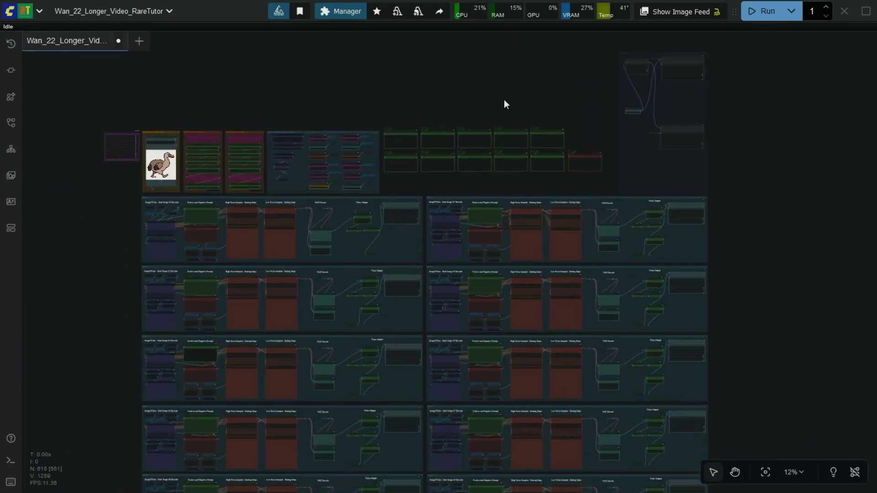
pyautogui.scroll(-1, 499, 99)
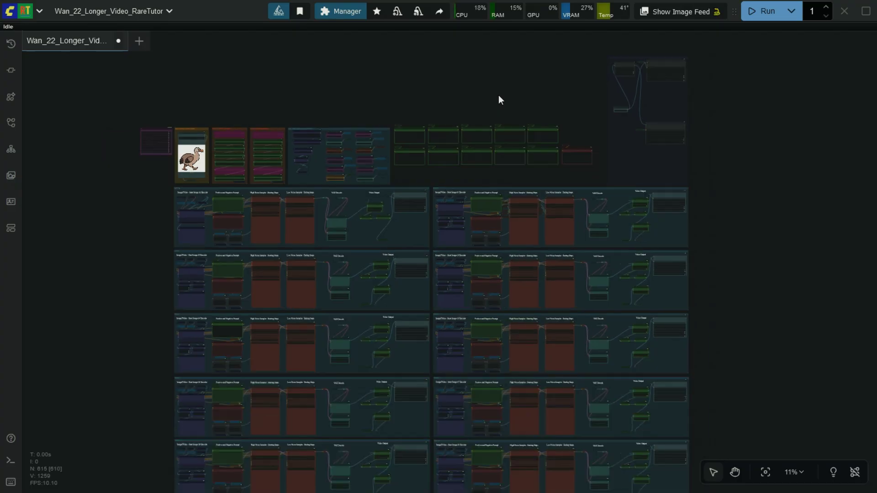
pyautogui.press('1')
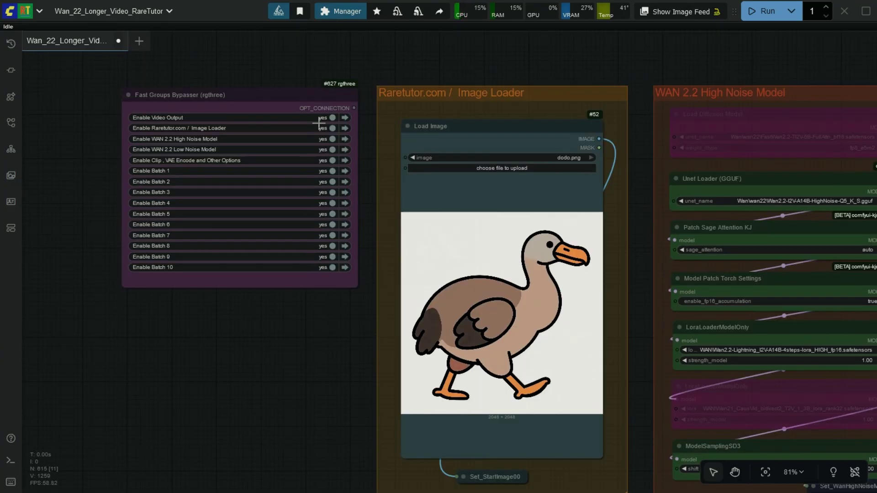
pyautogui.moveTo(339, 380); pyautogui.dragTo(190, 353)
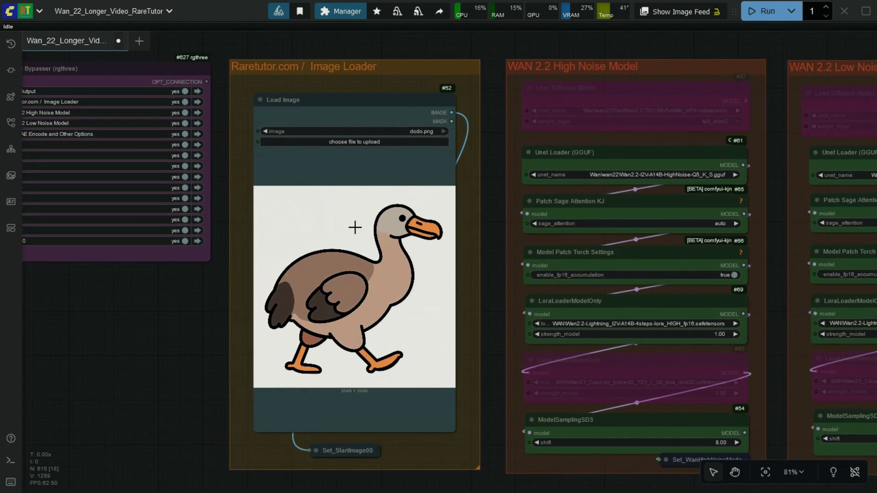
pyautogui.moveTo(191, 330); pyautogui.dragTo(34, 315)
pyautogui.moveTo(588, 231); pyautogui.dragTo(573, 214)
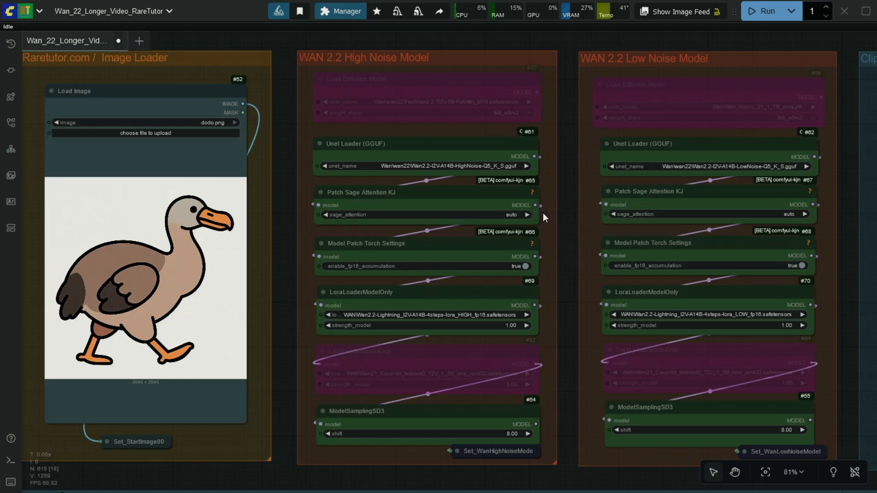
# - In the high noise group, switch sage_attention to disabled and back to auto, and toggle enable_fp16_accumulation off and on again
pyautogui.click(505, 215)
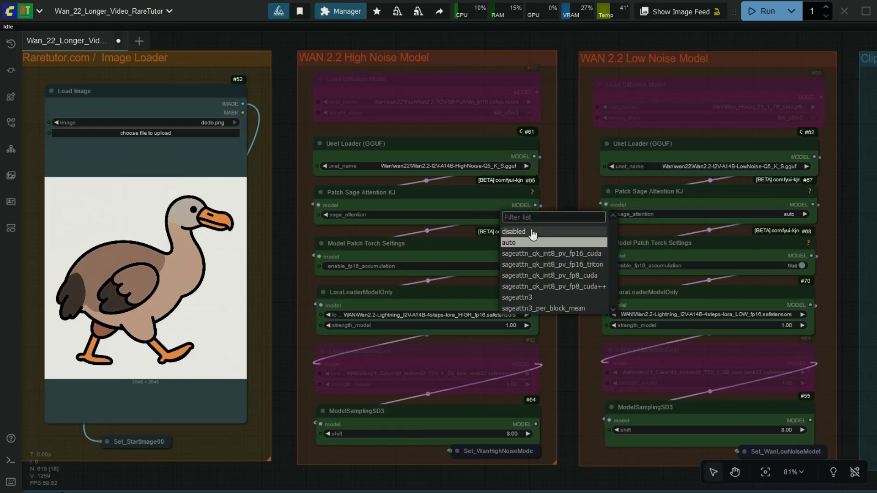
pyautogui.click(528, 227)
pyautogui.click(500, 215)
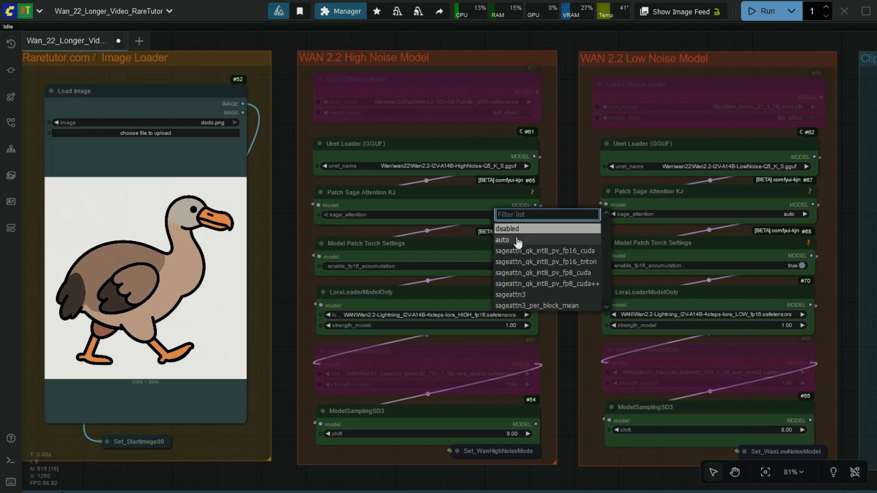
pyautogui.click(516, 234)
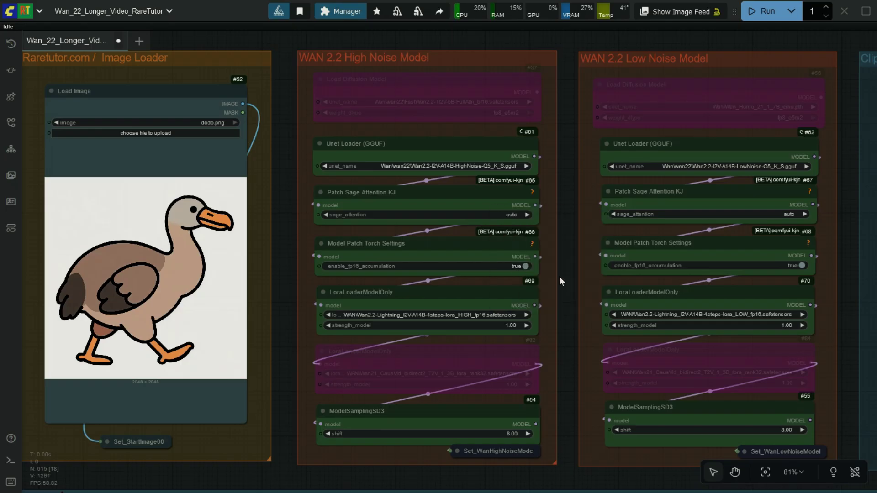
pyautogui.hotkey('ctrl', 'z')
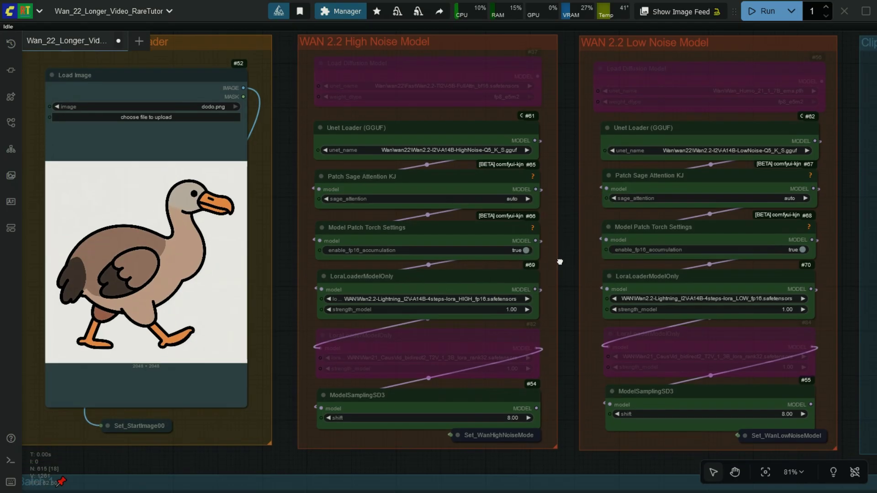
pyautogui.click(525, 250)
# - Examine the high noise group's LoRA loader strength and ModelSamplingSD3 shift settings
pyautogui.scroll(4, 475, 326)
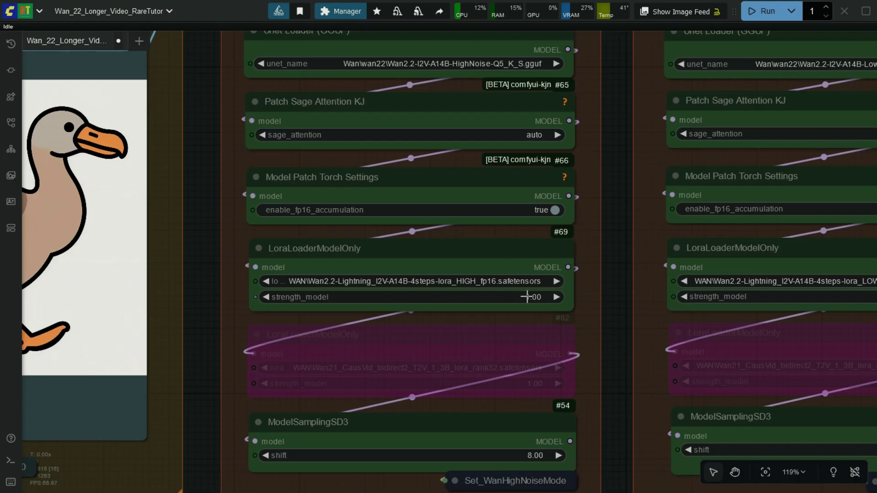
pyautogui.moveTo(628, 379); pyautogui.dragTo(629, 296)
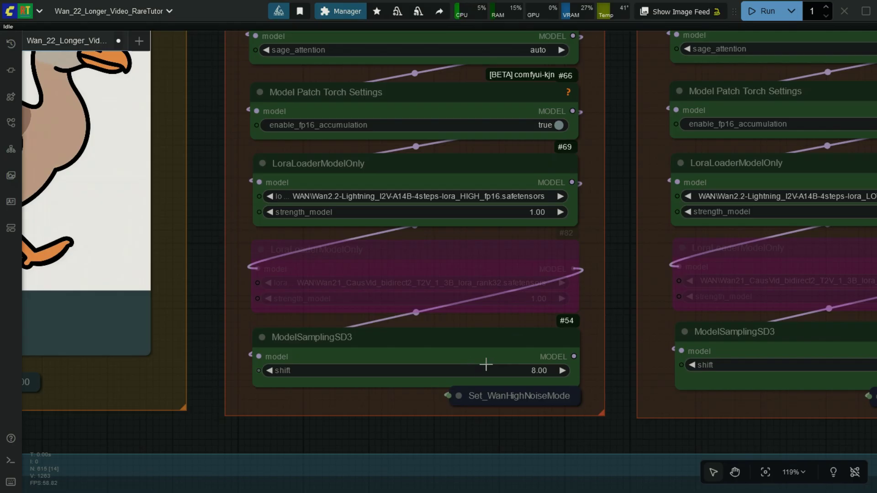
pyautogui.scroll(-3, 465, 386)
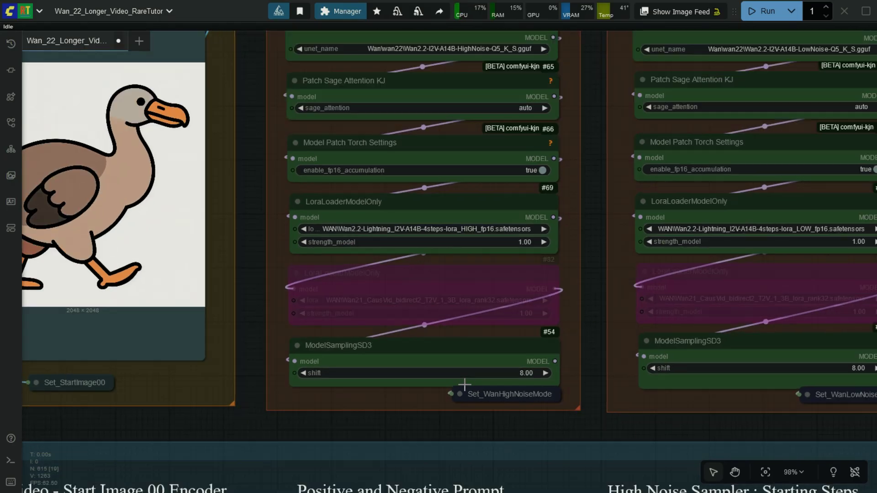
pyautogui.scroll(-2, 465, 385)
pyautogui.scroll(1, 562, 186)
pyautogui.moveTo(500, 190); pyautogui.dragTo(270, 179)
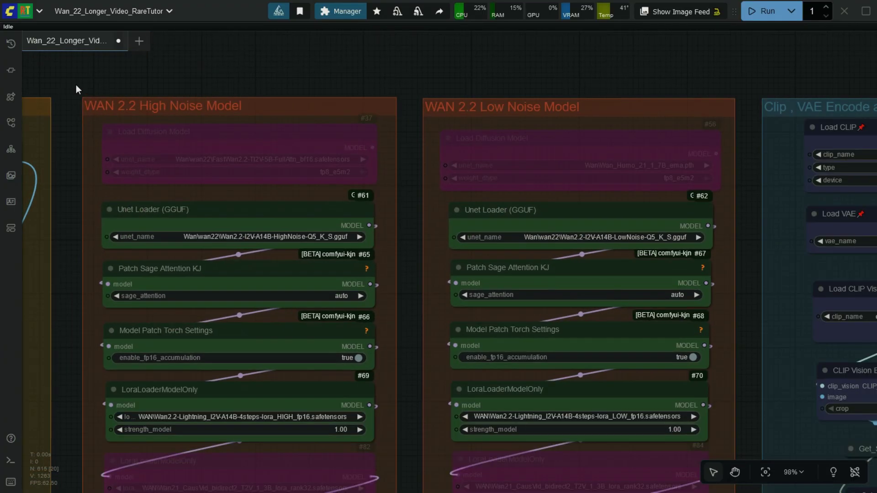
# - Enable the bypassed Load Diffusion Model node in the high noise group and connect its MODEL output to Patch Sage Attention KJ
pyautogui.moveTo(76, 84); pyautogui.dragTo(330, 108)
pyautogui.scroll(5, 404, 125)
pyautogui.click(421, 132)
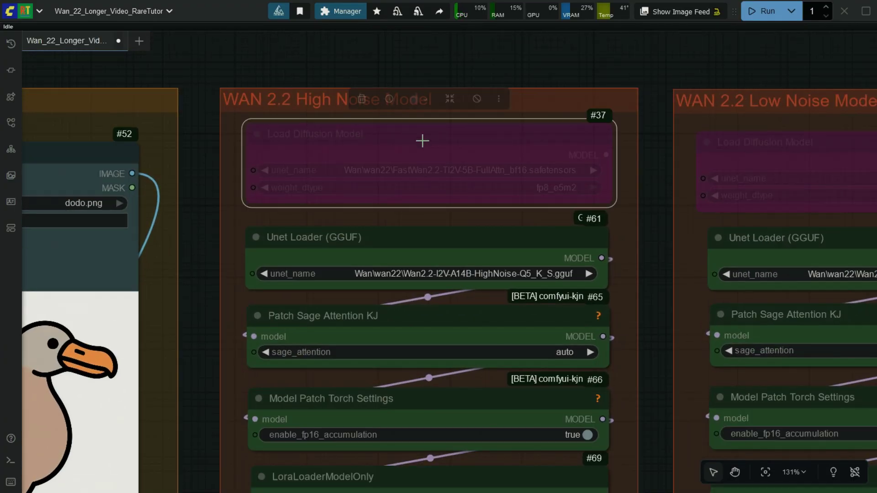
pyautogui.click(475, 100)
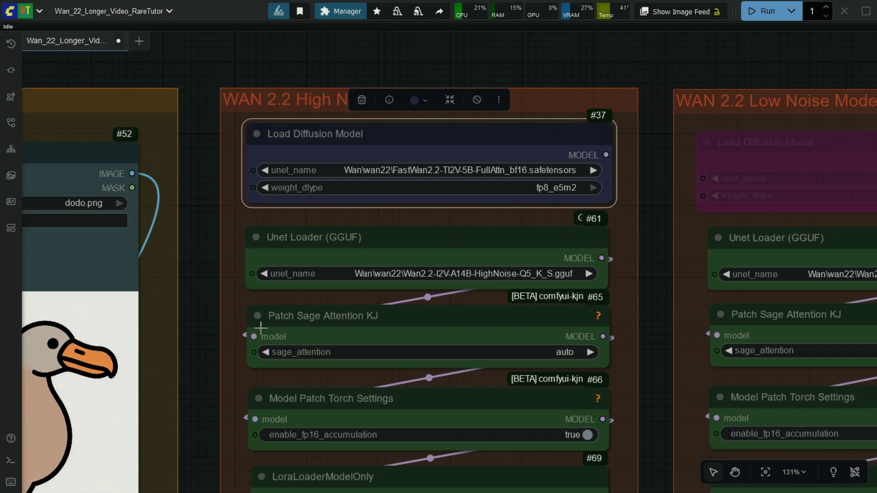
pyautogui.moveTo(606, 155); pyautogui.dragTo(276, 324)
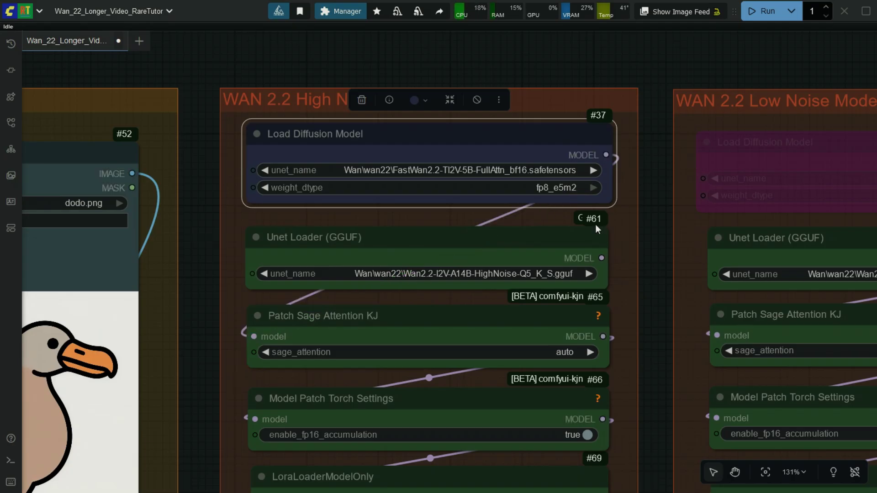
# - Bypass the high noise Load Diffusion Model node and reconnect the Unet Loader (GGUF) MODEL output to Patch Sage Attention KJ
pyautogui.moveTo(603, 255); pyautogui.dragTo(254, 337)
pyautogui.moveTo(606, 155); pyautogui.dragTo(255, 337)
pyautogui.click(477, 100)
pyautogui.moveTo(601, 258); pyautogui.dragTo(254, 336)
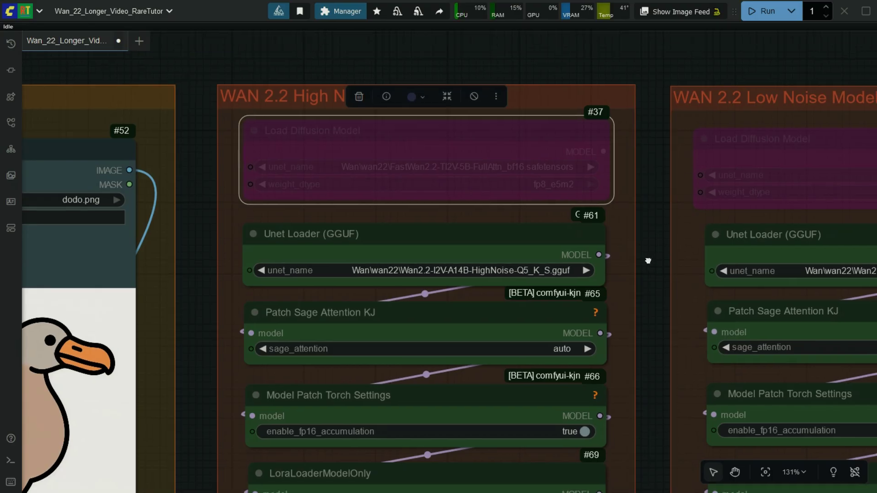
# - Enable the bypassed Load Diffusion Model node in the low noise group and connect its MODEL output to Patch Sage Attention KJ
pyautogui.moveTo(653, 269); pyautogui.dragTo(240, 245)
pyautogui.click(457, 107)
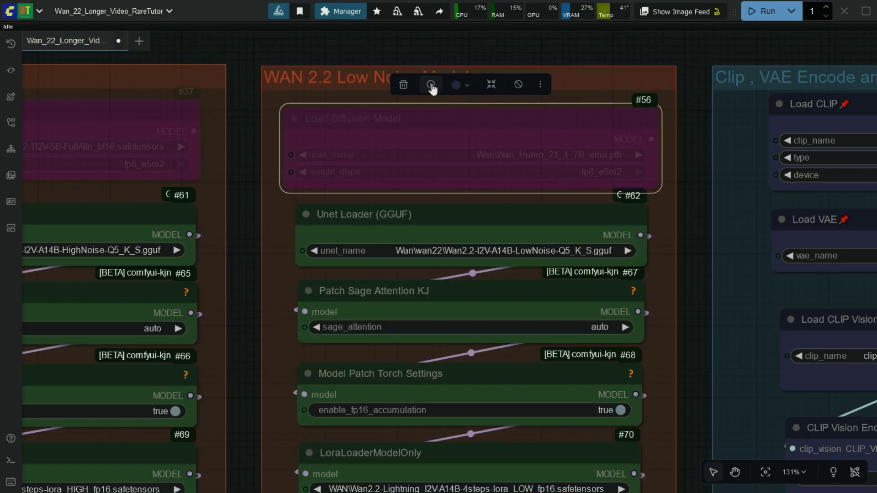
pyautogui.click(519, 84)
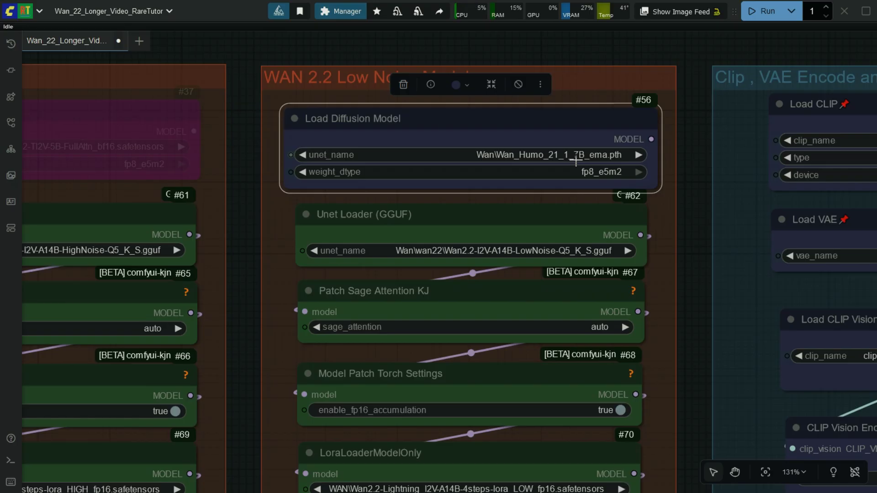
pyautogui.moveTo(652, 139); pyautogui.dragTo(306, 312)
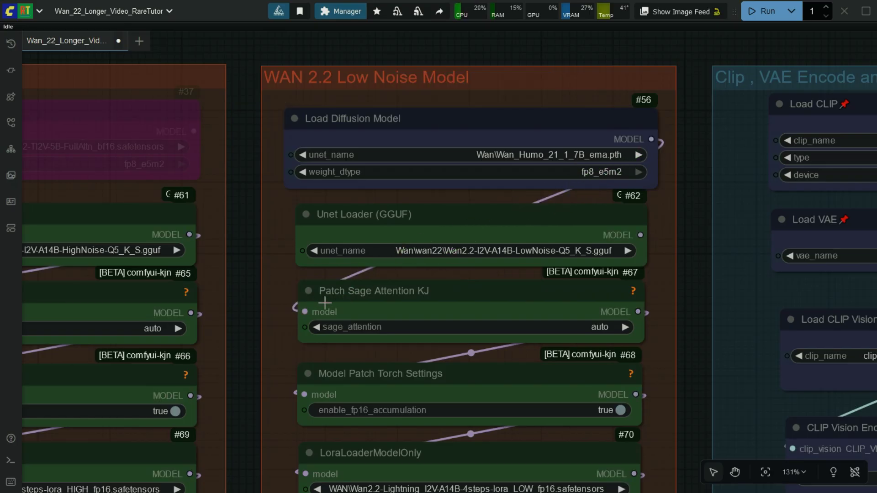
# - Reconnect the low noise Unet Loader (GGUF) MODEL output to Patch Sage Attention KJ and bypass the Load Diffusion Model node
pyautogui.moveTo(641, 234); pyautogui.dragTo(338, 314)
pyautogui.click(454, 118)
pyautogui.click(521, 86)
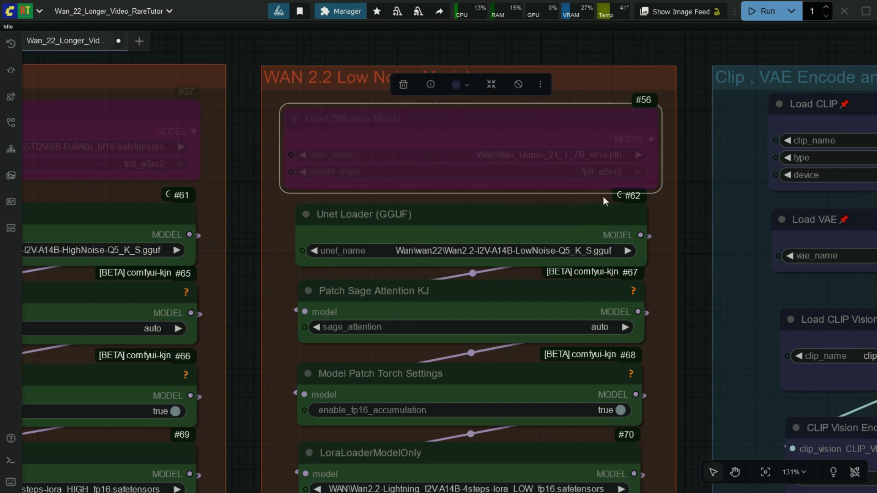
# - Examine the low noise group's sage attention, torch settings, LoRA loader and ModelSamplingSD3 nodes
pyautogui.scroll(-3, 685, 302)
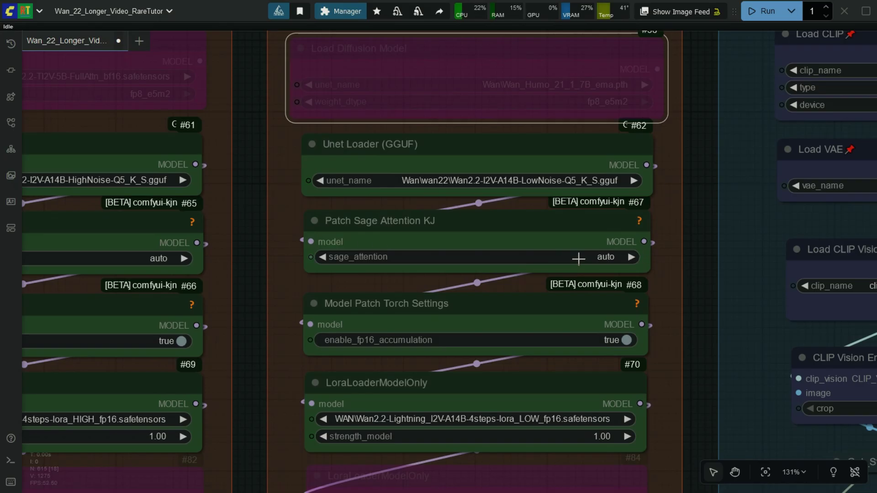
pyautogui.scroll(-3, 703, 274)
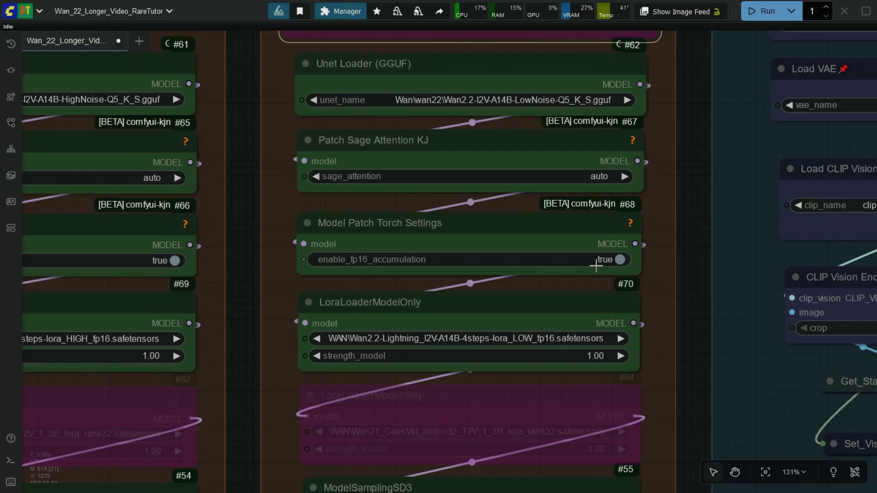
pyautogui.scroll(-1, 680, 325)
pyautogui.scroll(-3, 680, 324)
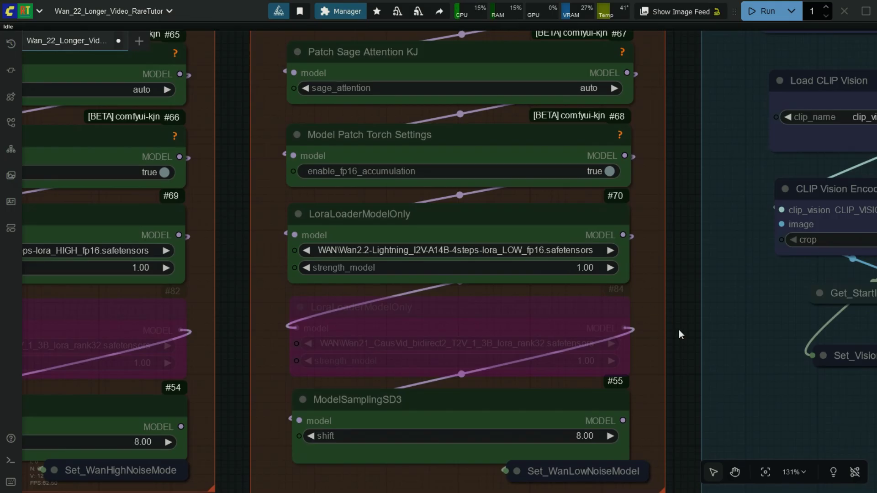
pyautogui.scroll(-2, 685, 316)
pyautogui.scroll(-3, 685, 315)
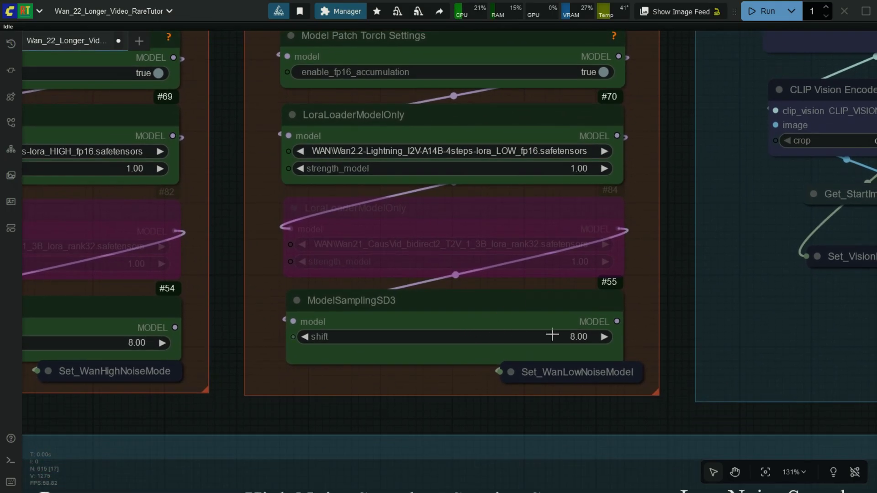
pyautogui.scroll(-9, 403, 428)
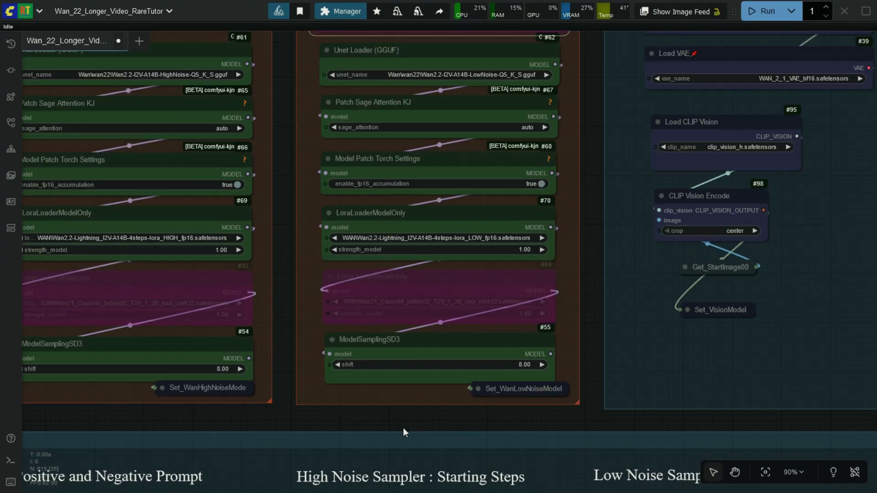
# - Examine the models chosen in the Load CLIP, Load VAE and Load CLIP Vision nodes
pyautogui.scroll(9, 645, 218)
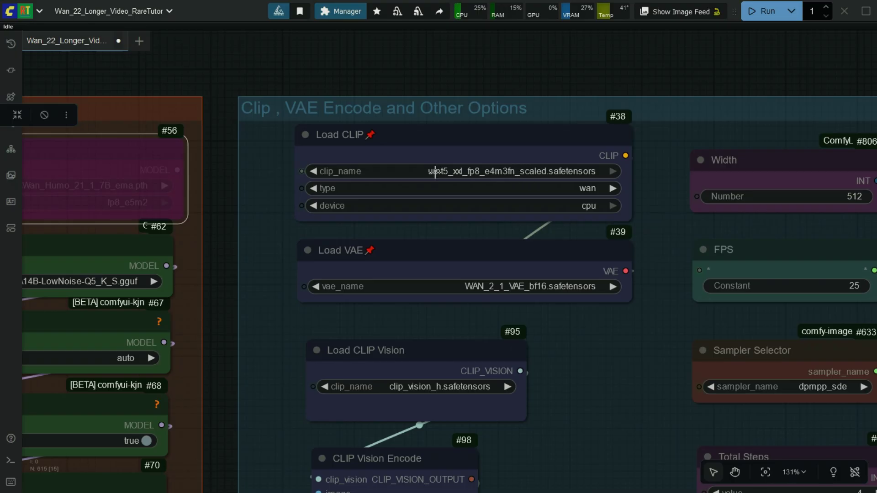
pyautogui.moveTo(671, 280); pyautogui.dragTo(665, 198)
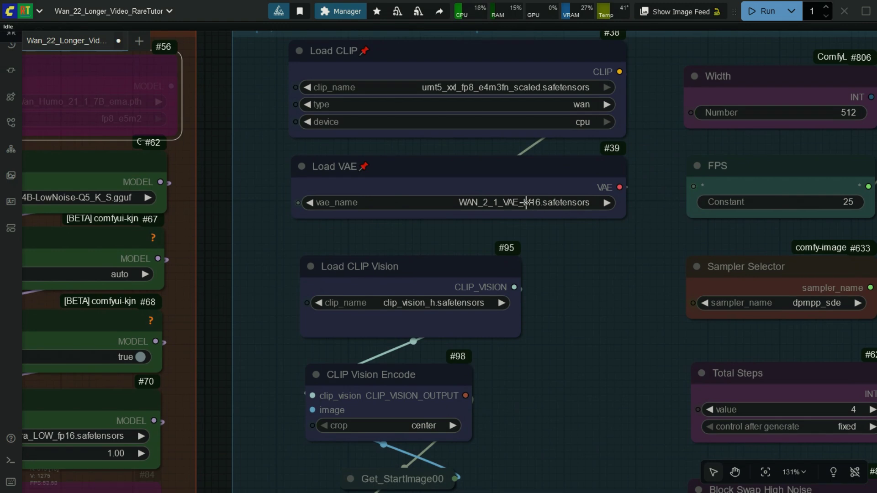
pyautogui.moveTo(570, 335); pyautogui.dragTo(570, 249)
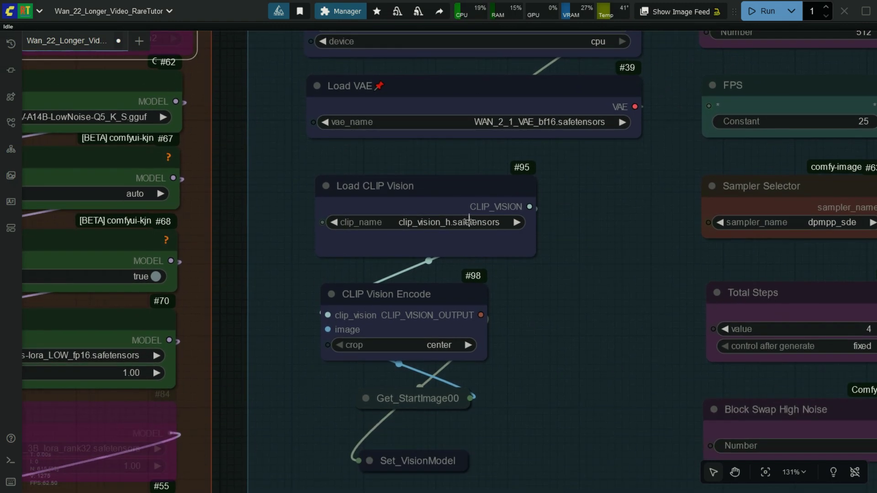
# - Set the FPS node's constant to 16
pyautogui.moveTo(543, 349); pyautogui.dragTo(502, 360)
pyautogui.press('1')
pyautogui.click(467, 184)
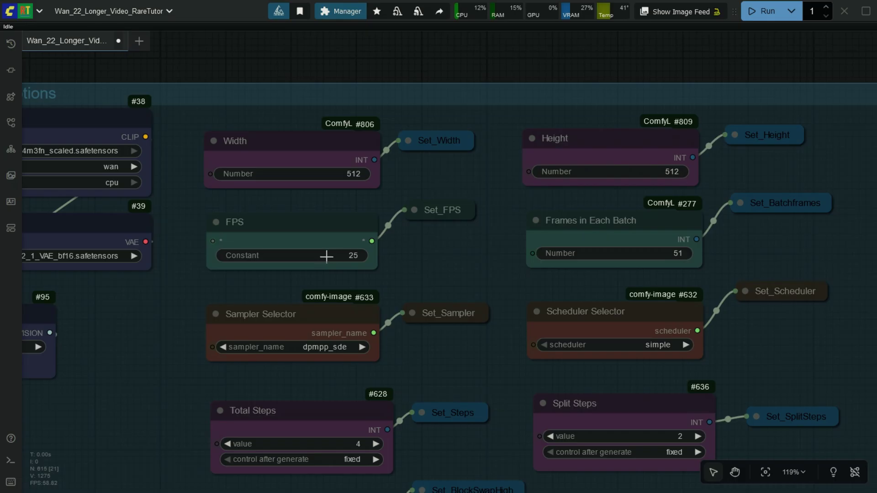
pyautogui.click(327, 257)
pyautogui.write('16')
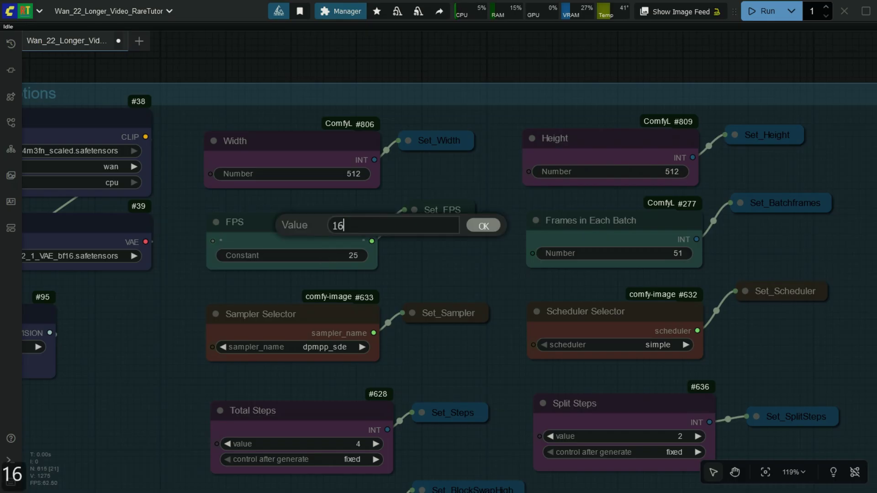
pyautogui.press('Return')
# - Examine the remaining option nodes through RIFT FPS and the RIFE VFI node in the final Video Output group
pyautogui.moveTo(440, 275); pyautogui.dragTo(432, 192)
pyautogui.scroll(-1, 431, 192)
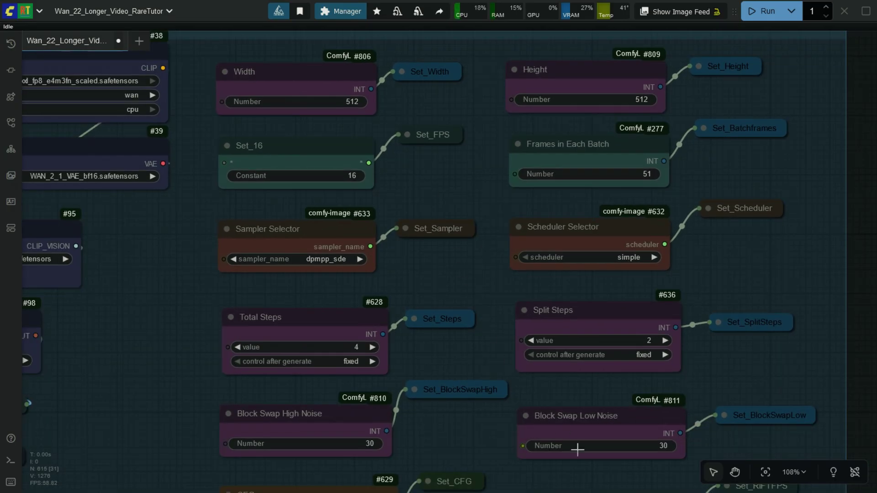
pyautogui.moveTo(587, 477); pyautogui.dragTo(571, 391)
pyautogui.scroll(-2, 582, 451)
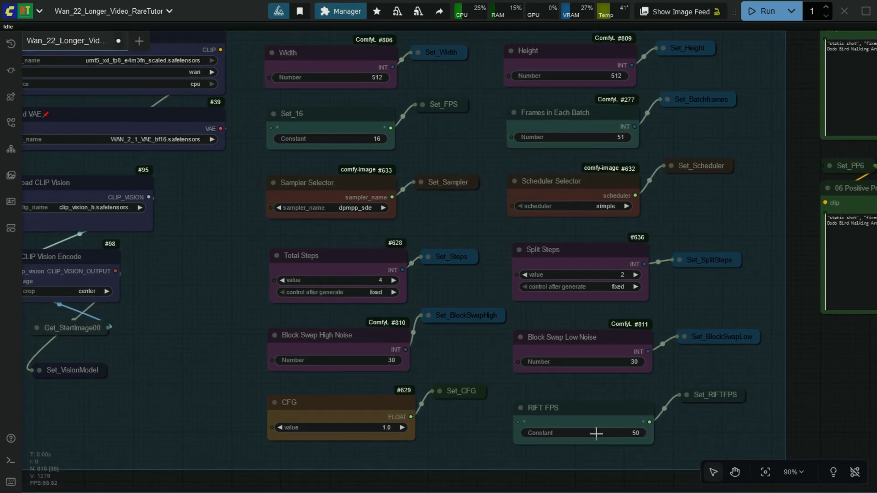
pyautogui.scroll(-8, 539, 417)
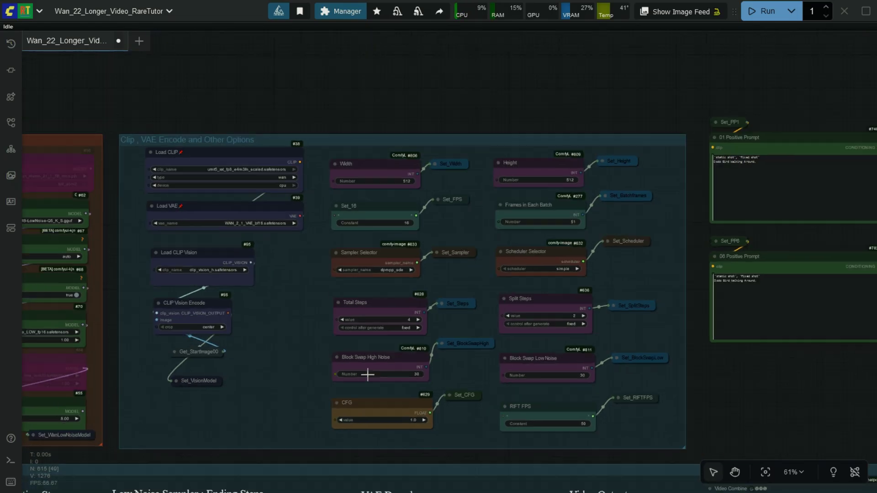
pyautogui.moveTo(673, 398); pyautogui.dragTo(521, 295)
pyautogui.hscroll(5, 522, 297)
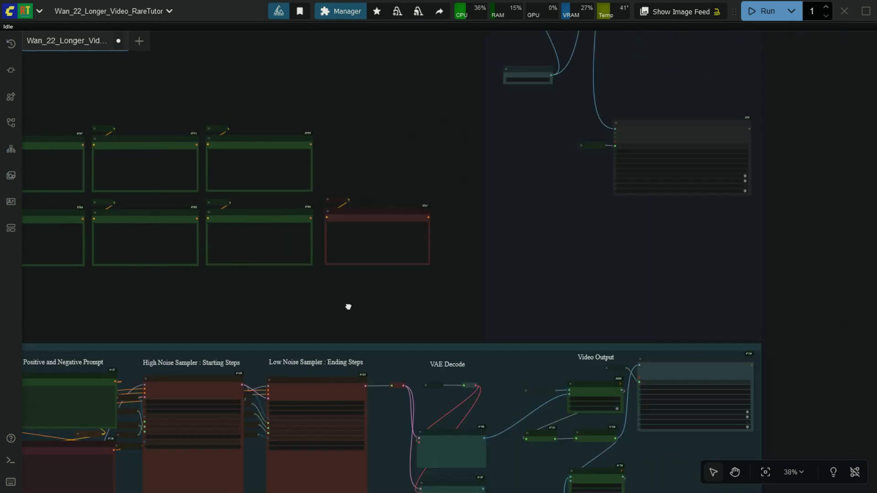
pyautogui.scroll(3, 731, 115)
pyautogui.moveTo(738, 362); pyautogui.dragTo(740, 247)
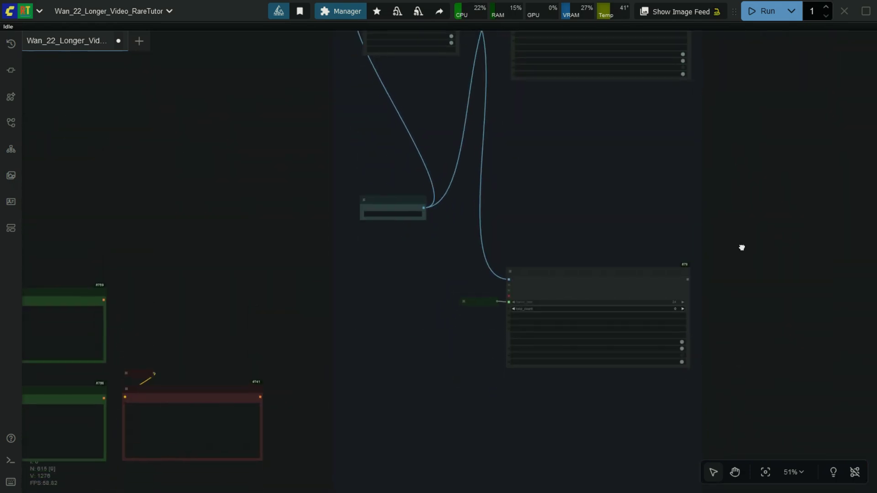
pyautogui.scroll(3, 466, 164)
pyautogui.scroll(7, 454, 159)
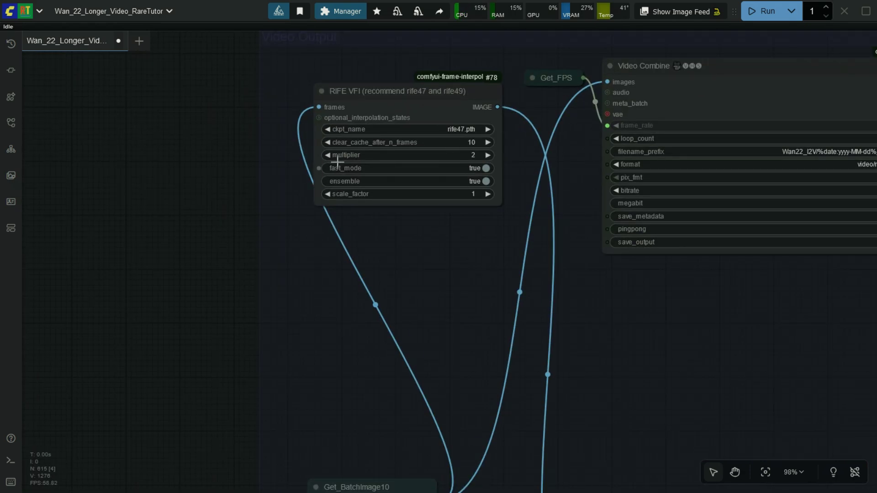
pyautogui.scroll(-7, 874, 139)
pyautogui.scroll(-6, 873, 140)
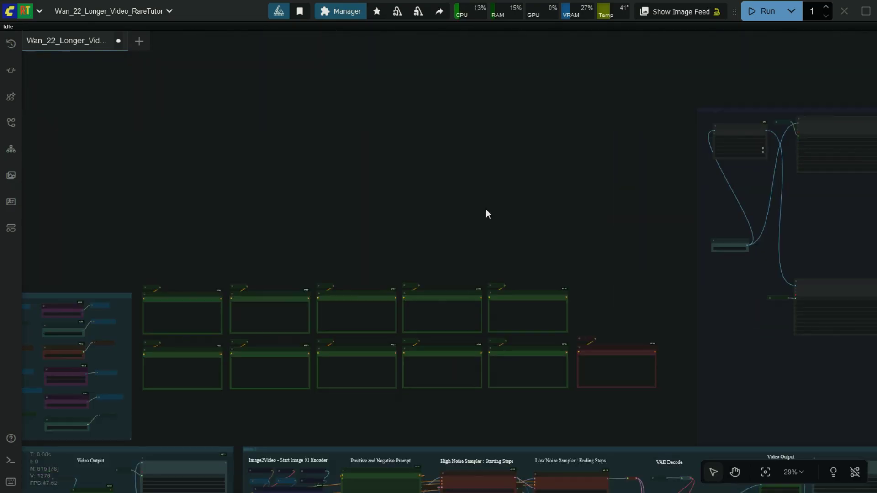
pyautogui.moveTo(267, 232); pyautogui.dragTo(644, 153)
pyautogui.scroll(11, 420, 297)
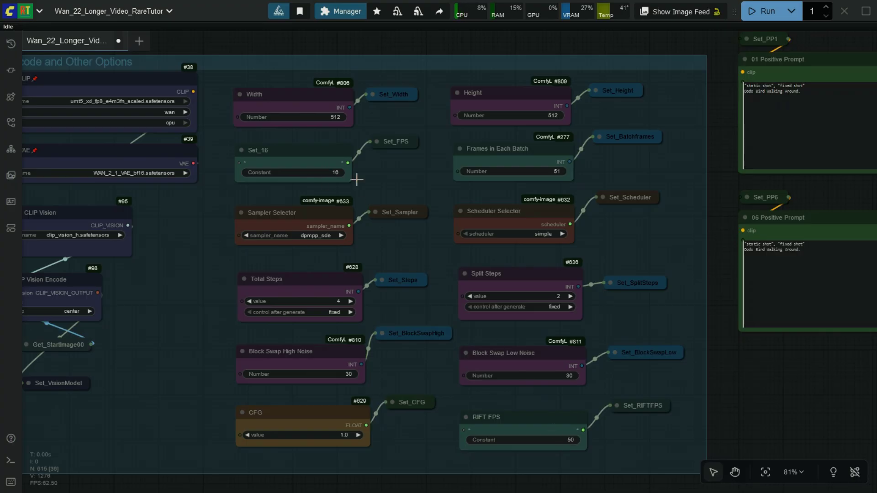
# - Try entering 16*2 as the RIFT FPS node's constant
pyautogui.click(561, 439)
pyautogui.write('16*2')
pyautogui.press('Return')
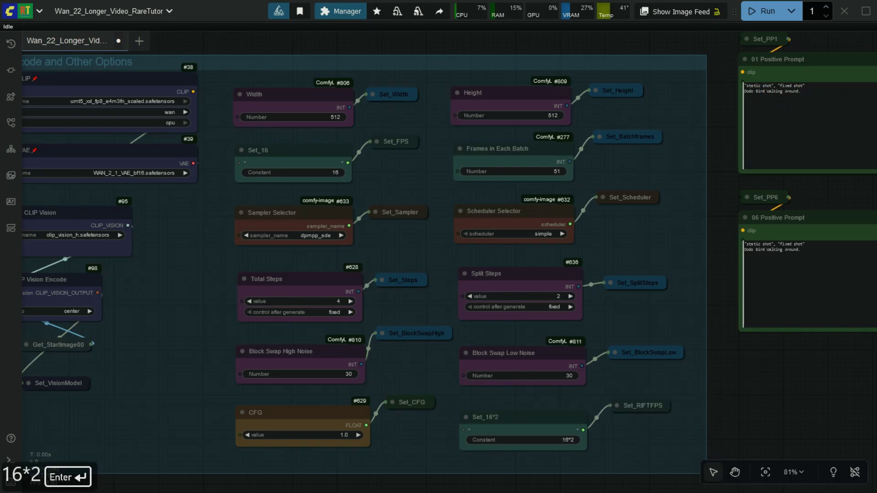
# - Set the RIFT FPS node's constant to 32
pyautogui.click(571, 439)
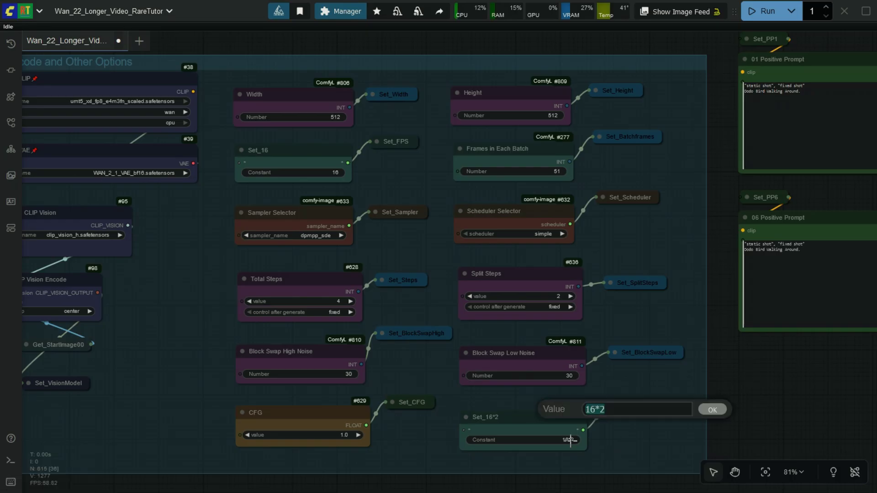
pyautogui.write('32')
pyautogui.press('Return')
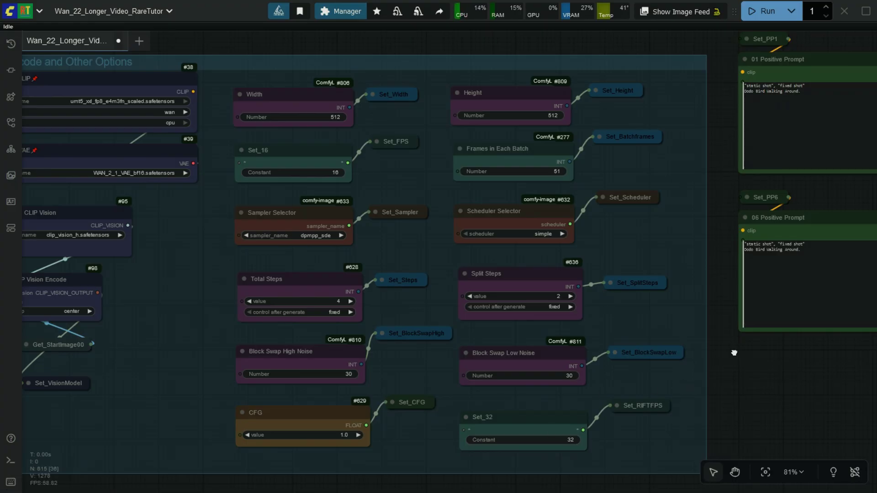
# - Set the number in the Frames in Each Batch node to 65
pyautogui.scroll(3, 408, 237)
pyautogui.scroll(2, 644, 220)
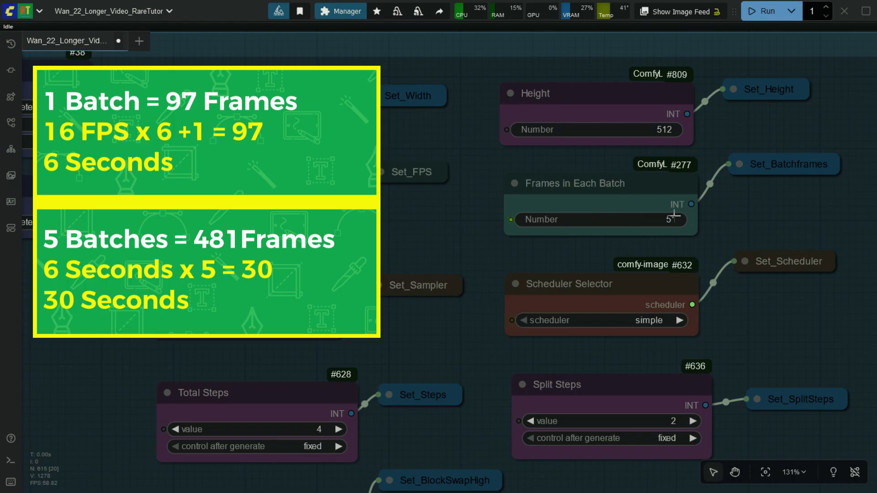
pyautogui.click(653, 223)
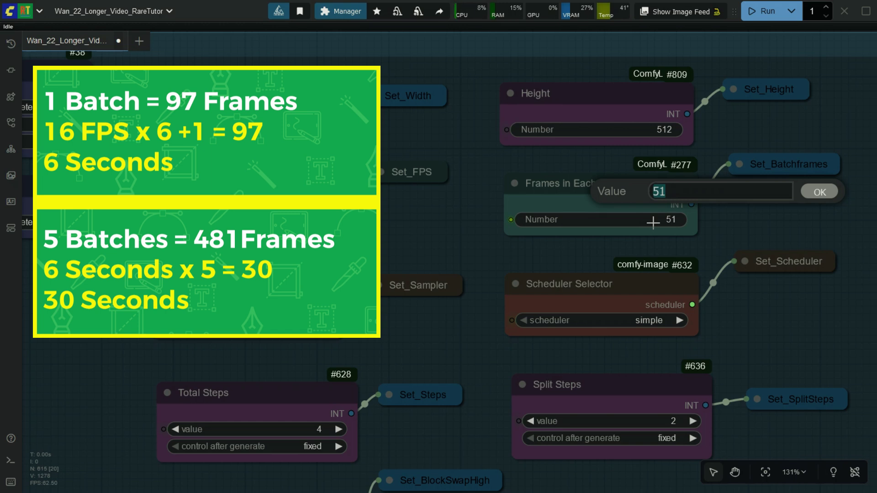
pyautogui.write('65')
pyautogui.press('Return')
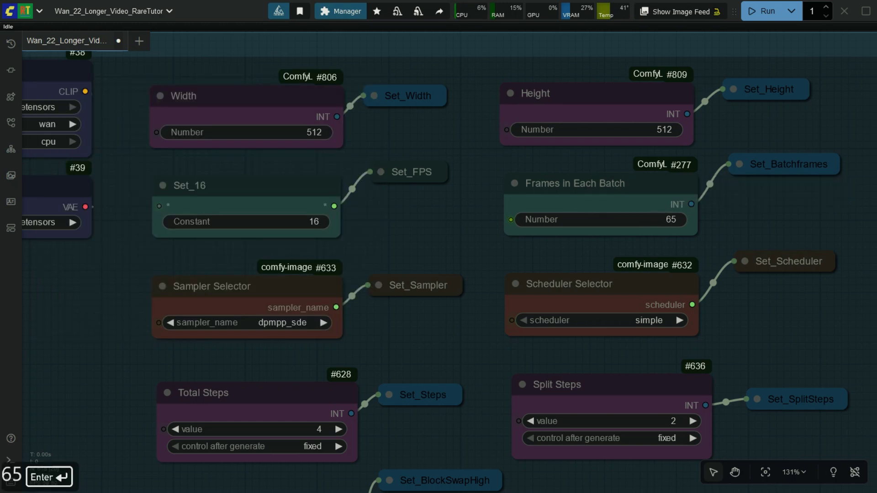
# - Examine the Sampler Selector, Scheduler Selector, Total Steps and Split Steps nodes and the sampler groups of the first batch
pyautogui.moveTo(754, 339); pyautogui.dragTo(690, 277)
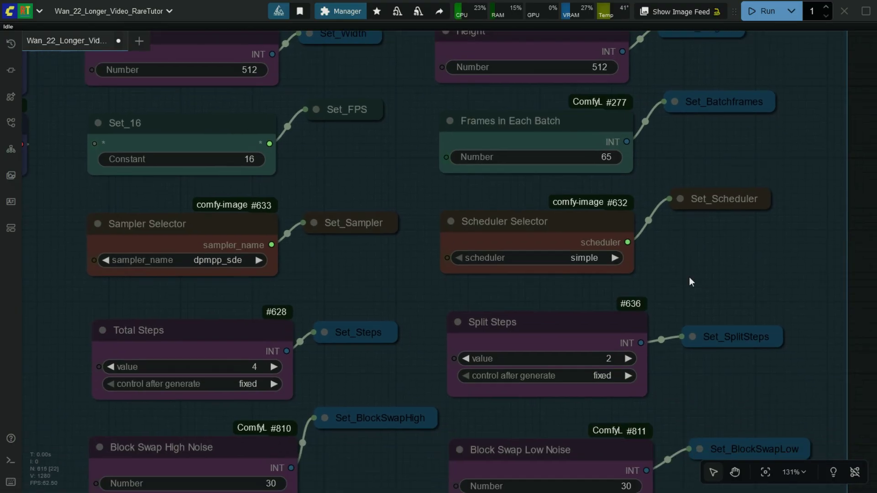
pyautogui.moveTo(677, 314); pyautogui.dragTo(722, 290)
pyautogui.moveTo(231, 270); pyautogui.dragTo(322, 287)
pyautogui.scroll(1, 322, 259)
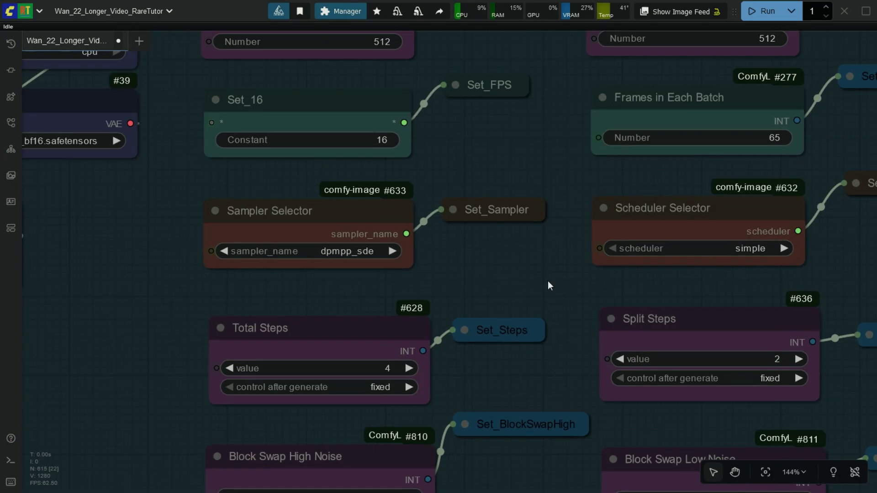
pyautogui.moveTo(708, 294); pyautogui.dragTo(593, 287)
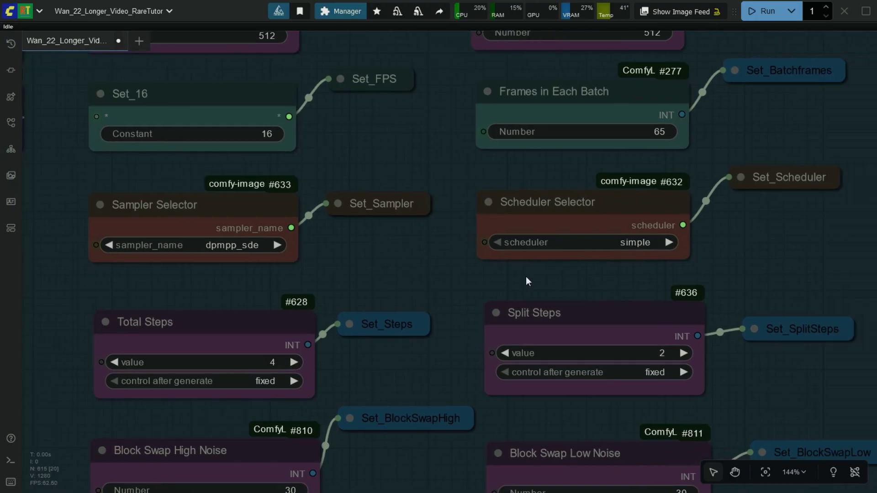
pyautogui.hscroll(-3, 521, 283)
pyautogui.scroll(-2, 521, 282)
pyautogui.scroll(-1, 543, 319)
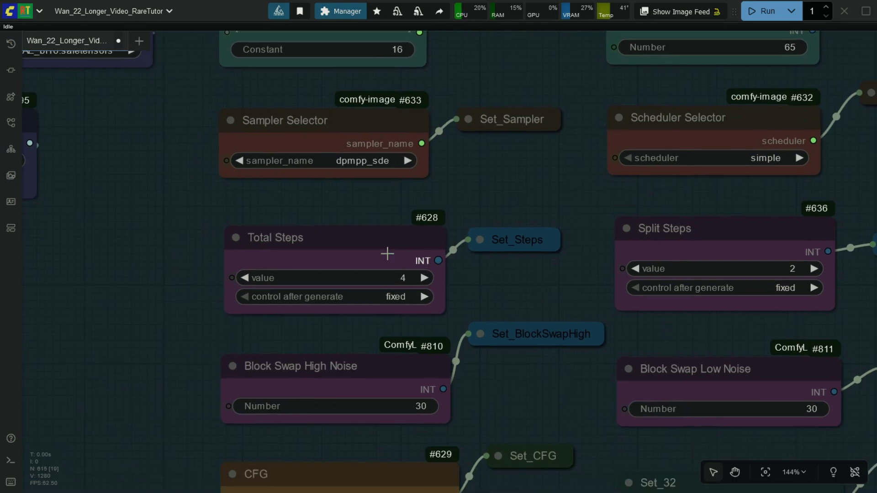
pyautogui.moveTo(550, 292); pyautogui.dragTo(471, 282)
pyautogui.moveTo(660, 226); pyautogui.dragTo(660, 234)
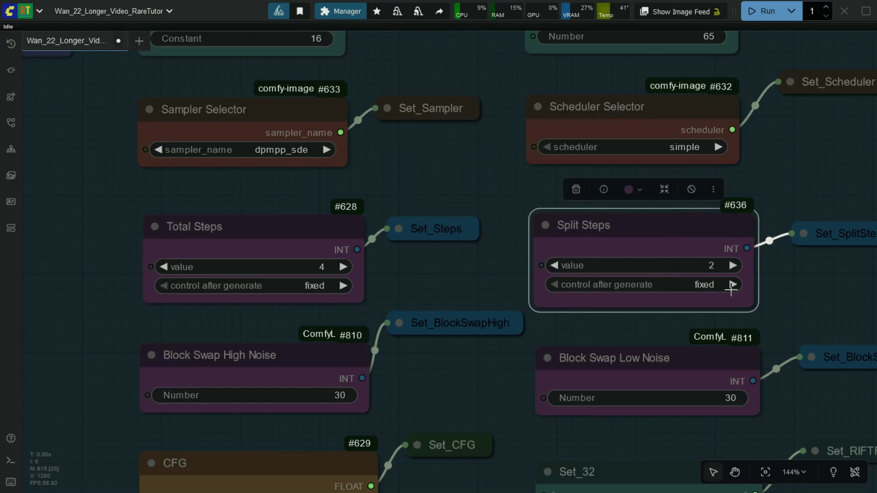
pyautogui.scroll(-4, 316, 204)
pyautogui.scroll(-5, 314, 201)
pyautogui.scroll(-5, 322, 297)
pyautogui.hscroll(-4, 322, 297)
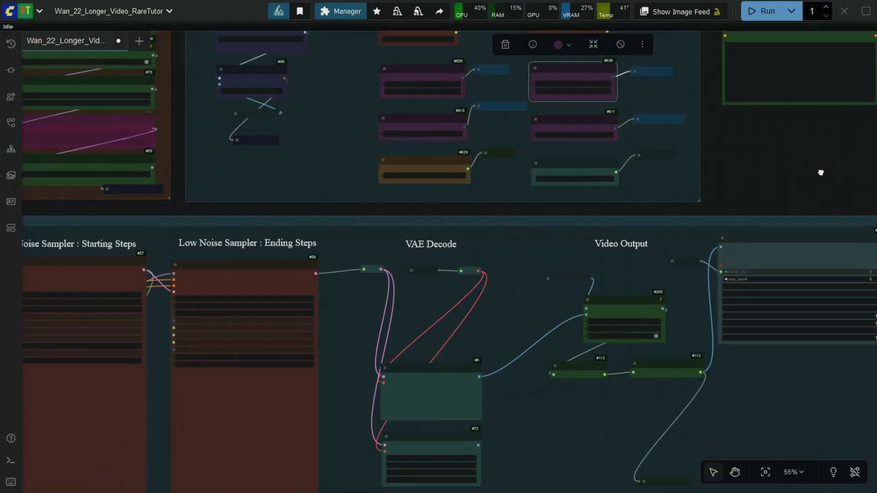
pyautogui.hscroll(-5, 327, 348)
pyautogui.scroll(3, 333, 320)
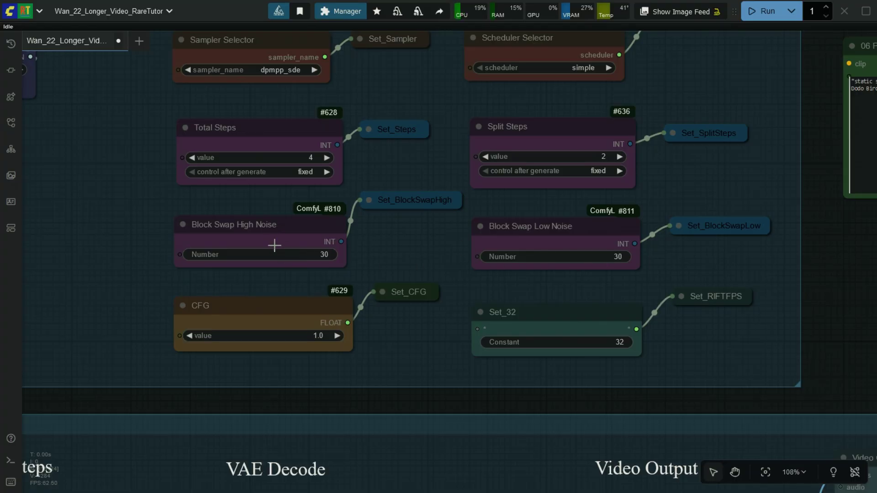
# - Set the Block Swap High Noise and Block Swap Low Noise numbers to 0
pyautogui.click(287, 255)
pyautogui.write('0')
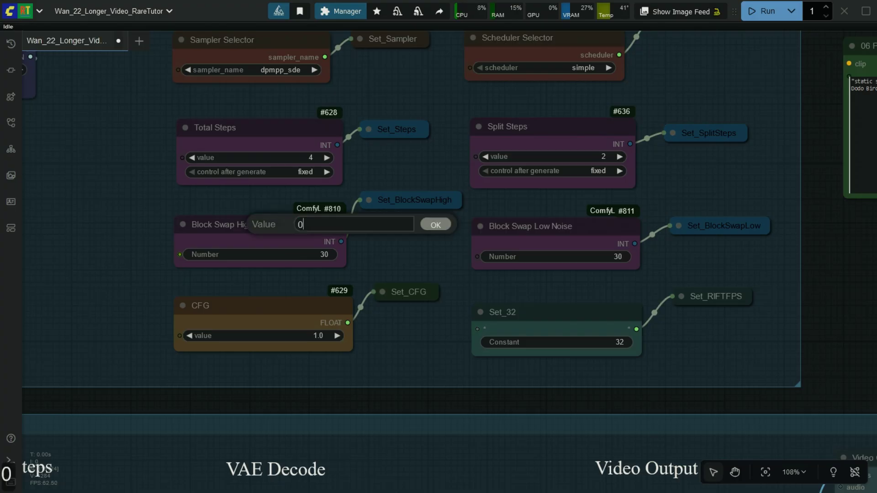
pyautogui.press('Return')
pyautogui.click(599, 258)
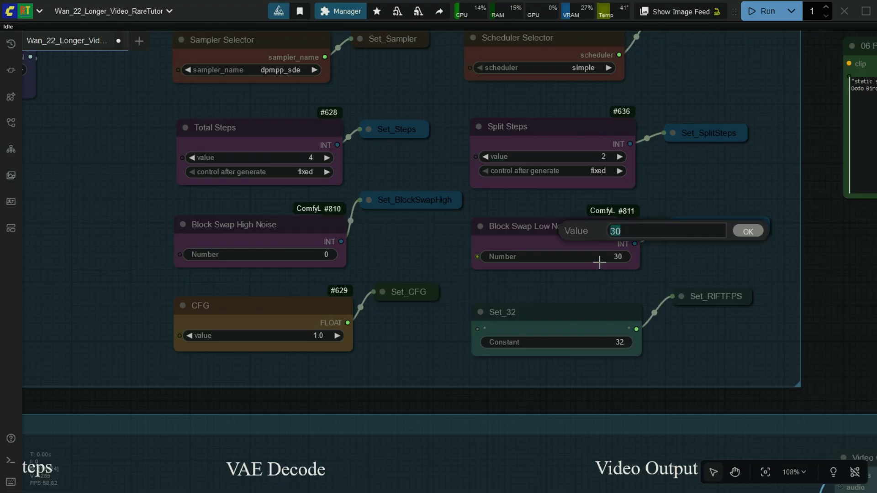
pyautogui.write('0')
pyautogui.press('Return')
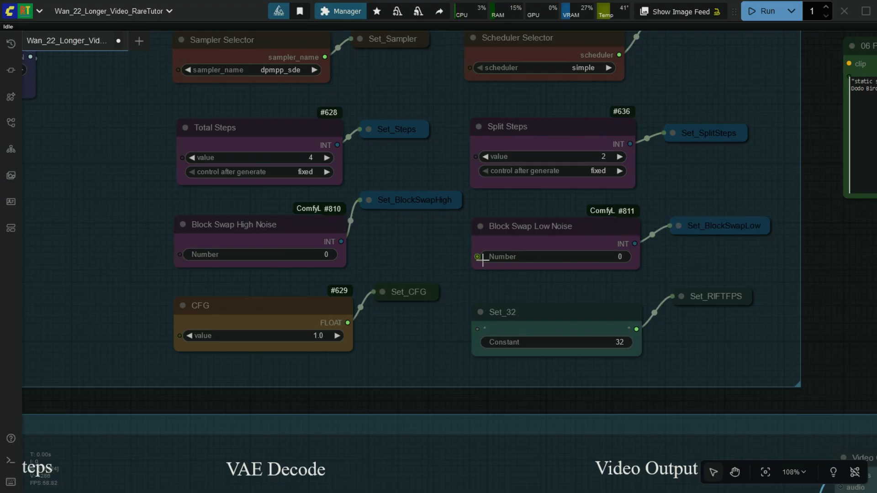
# - Set the Block Swap High Noise and Block Swap Low Noise numbers to 30
pyautogui.click(318, 254)
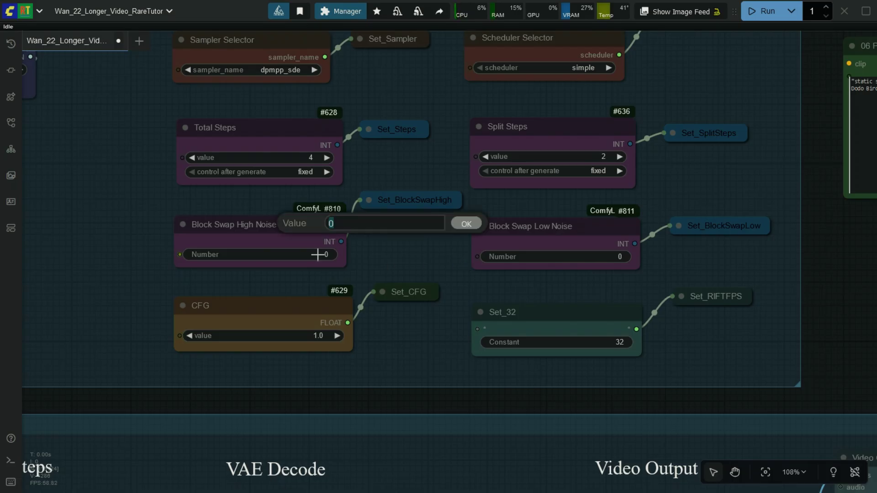
pyautogui.write('30')
pyautogui.press('Return')
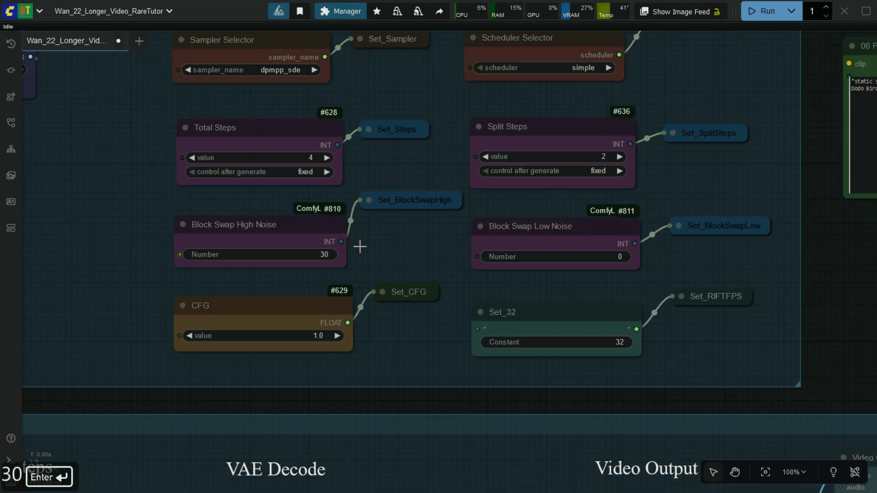
pyautogui.click(587, 258)
pyautogui.write('30')
pyautogui.press('Return')
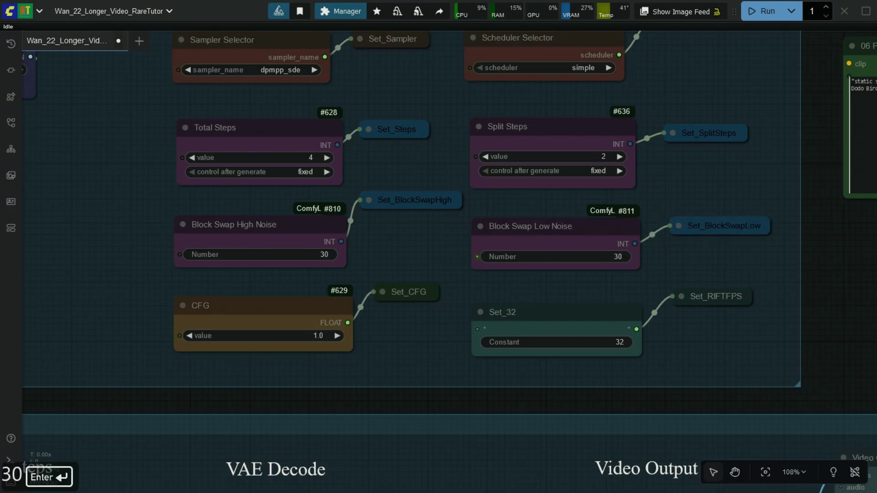
# - Set the CFG node's value to 1 and save the workflow
pyautogui.click(301, 336)
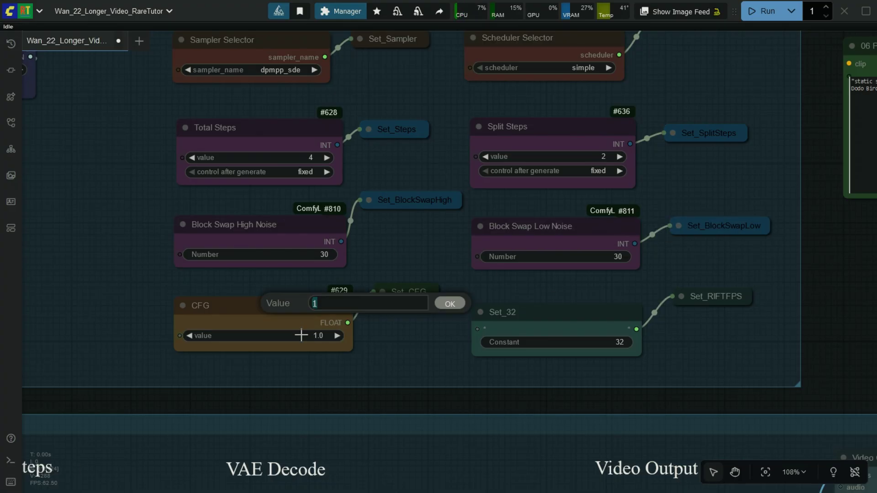
pyautogui.write('1')
pyautogui.press('Return')
pyautogui.hotkey('ctrl', 's')
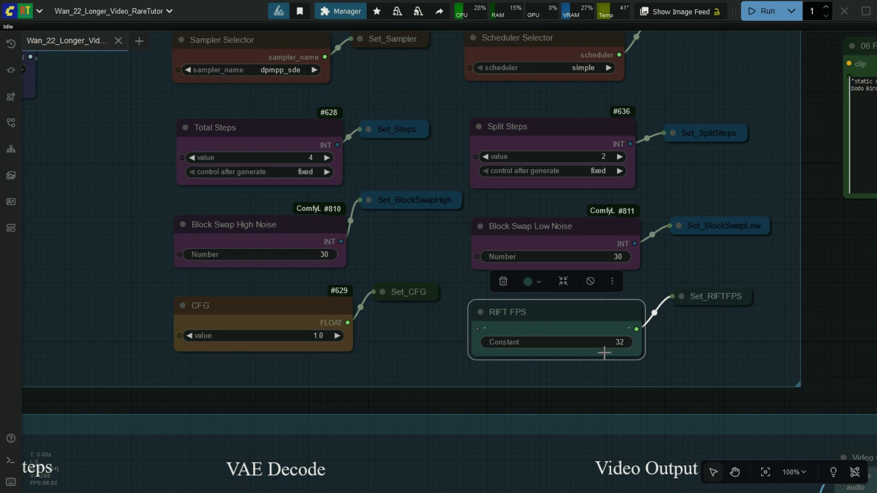
# - Examine the numbered Positive Prompt nodes and the overall layout of the batch groups
pyautogui.scroll(-3, 598, 352)
pyautogui.scroll(-3, 554, 352)
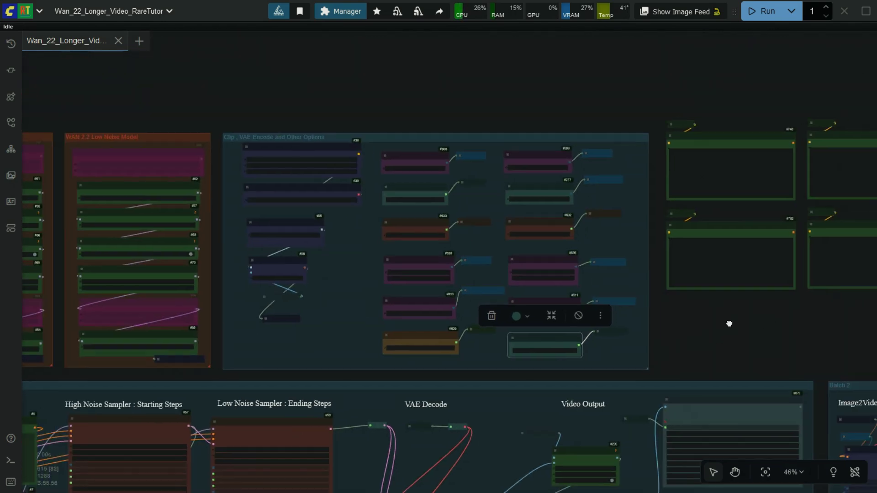
pyautogui.scroll(-3, 435, 270)
pyautogui.scroll(10, 434, 270)
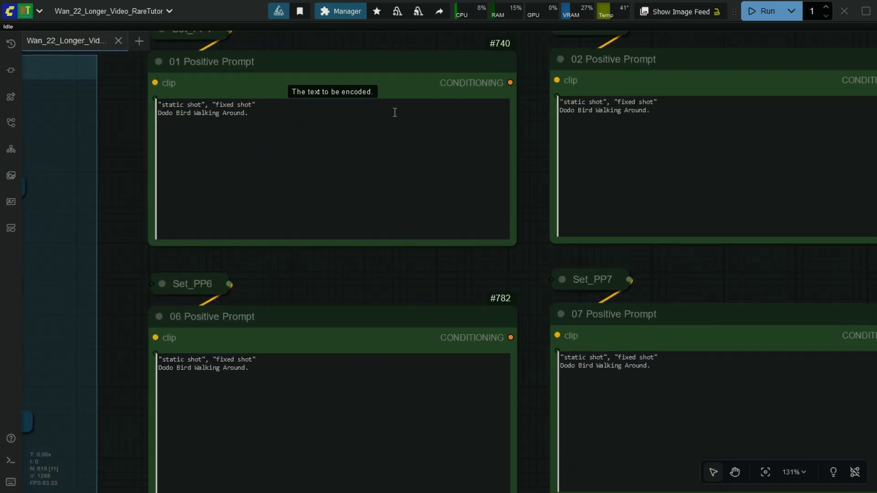
pyautogui.moveTo(371, 40); pyautogui.dragTo(383, 62)
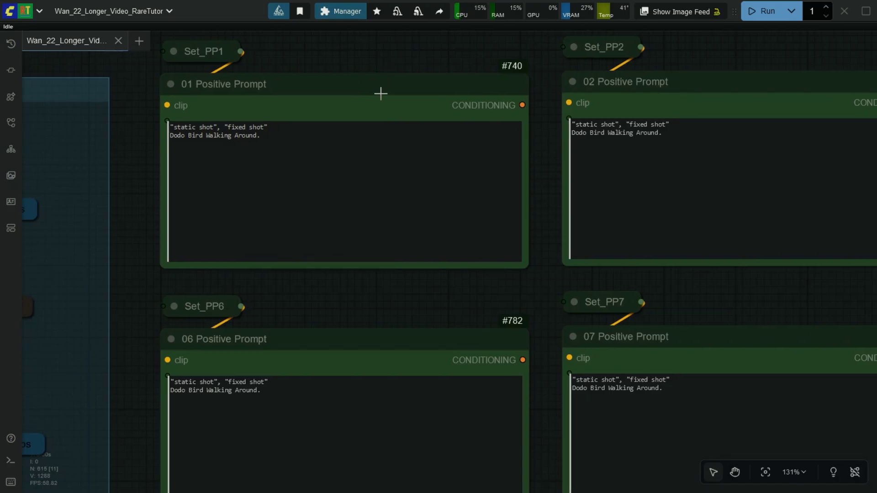
pyautogui.scroll(-5, 458, 78)
pyautogui.scroll(-15, 568, 78)
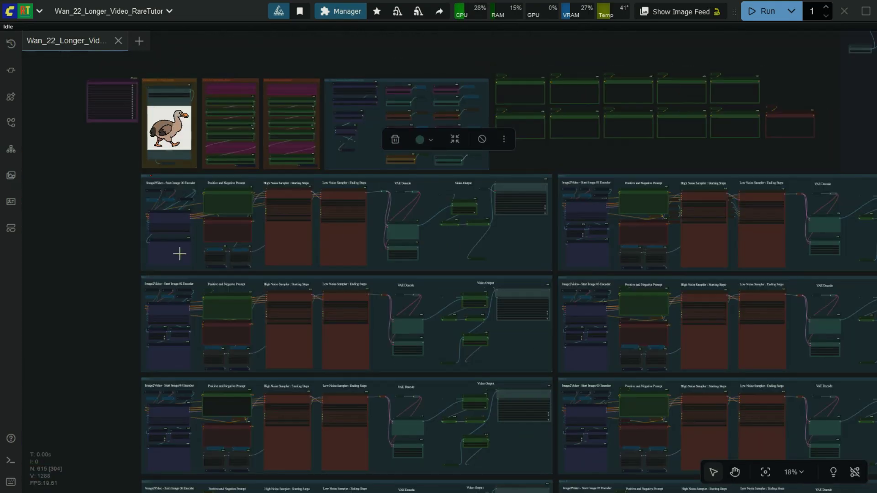
# - Examine the Batch 1 and Batch 3 groups, focusing on the image encoder, prompt, sampler and block swap nodes
pyautogui.scroll(4, 185, 243)
pyautogui.scroll(11, 139, 249)
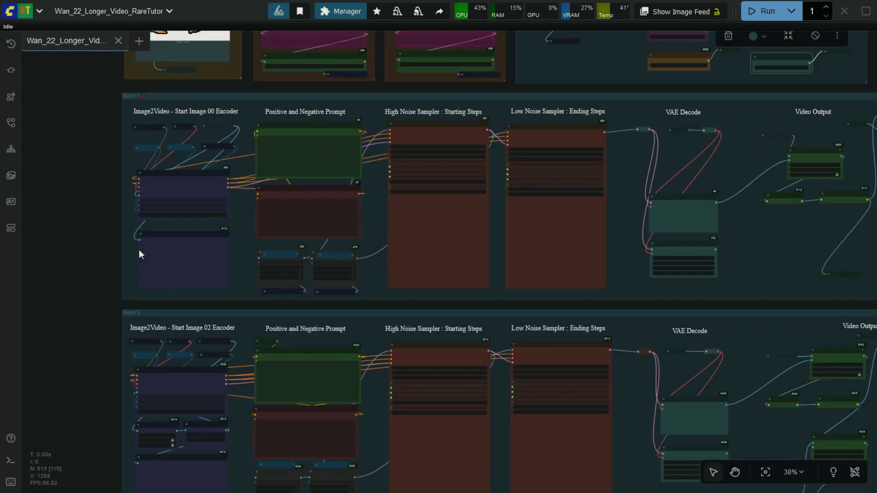
pyautogui.scroll(-2, 325, 247)
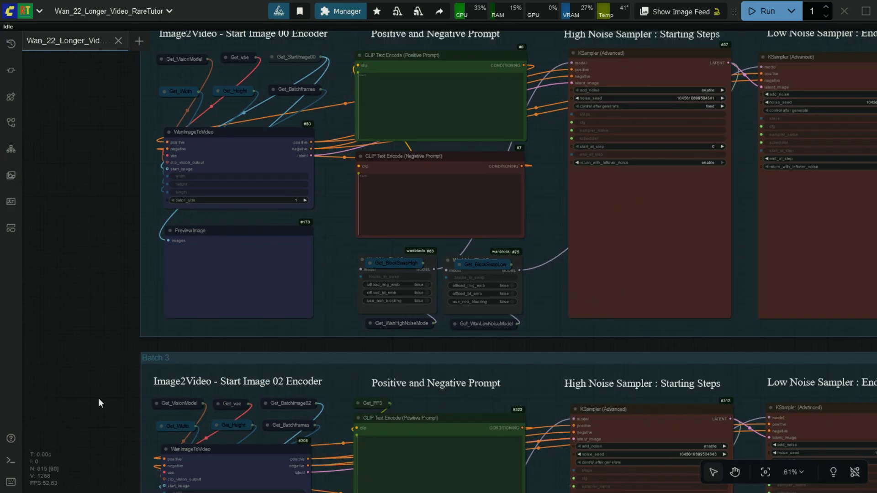
pyautogui.moveTo(97, 398); pyautogui.dragTo(118, 261)
pyautogui.scroll(3, 290, 288)
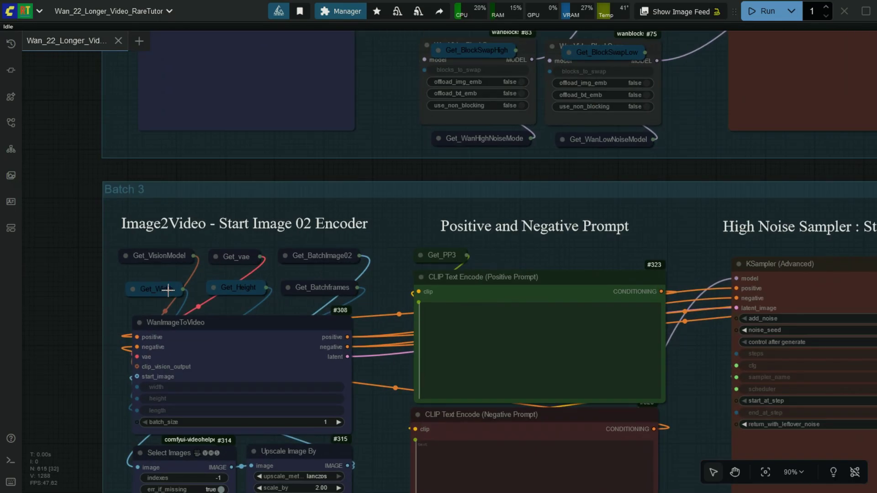
pyautogui.scroll(-3, 291, 301)
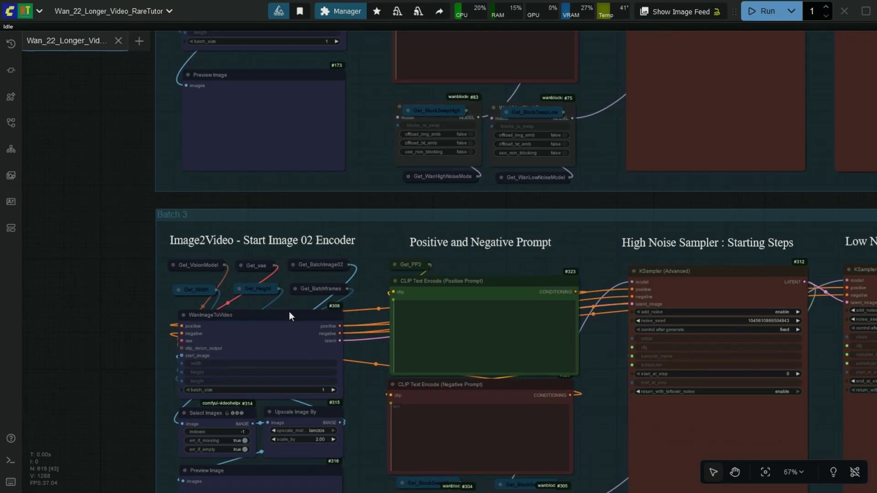
pyautogui.scroll(-3, 289, 314)
pyautogui.scroll(-14, 186, 393)
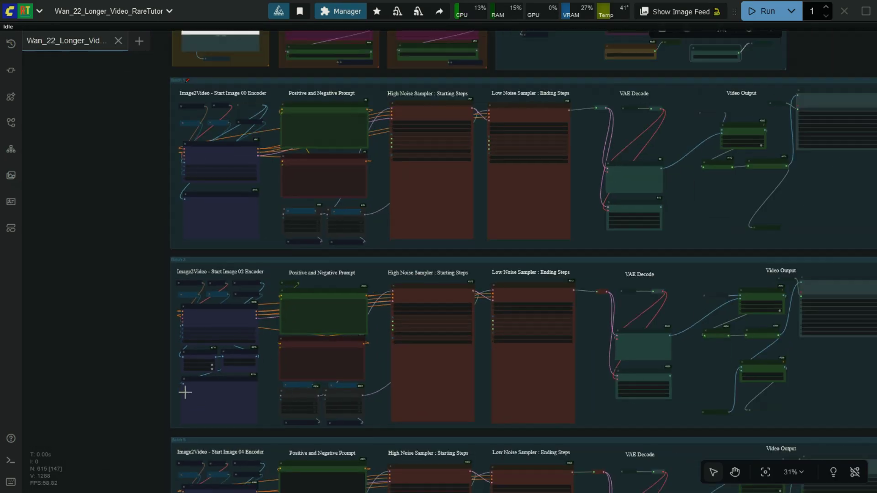
# - Examine the prompt text in the numbered Positive Prompt nodes, including the "static shot", "fixed shot" line of 01 Positive Prompt
pyautogui.scroll(6, 603, 193)
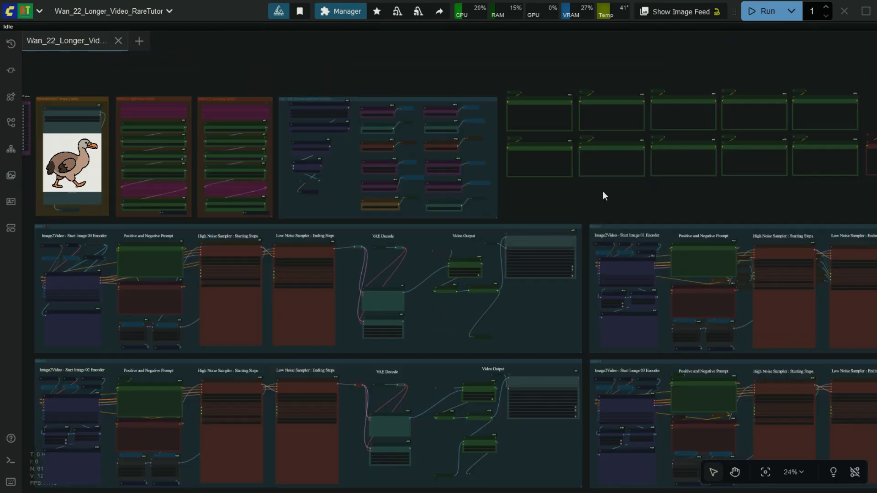
pyautogui.scroll(6, 511, 216)
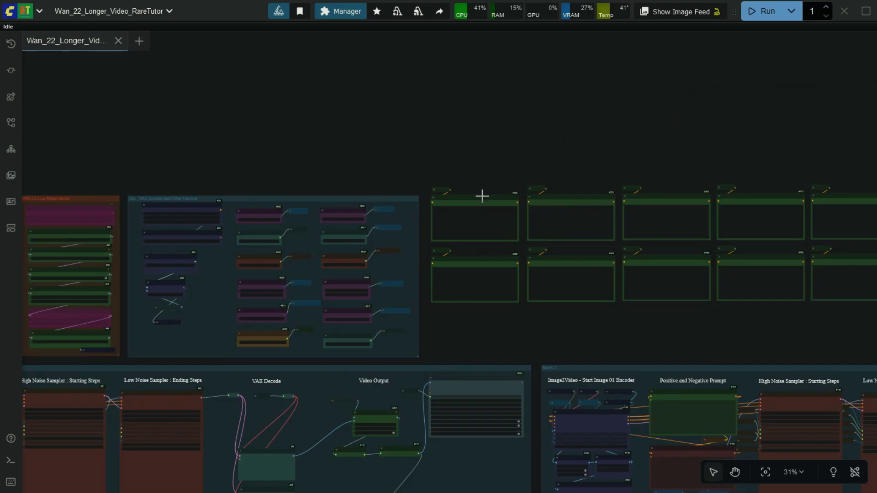
pyautogui.scroll(12, 474, 284)
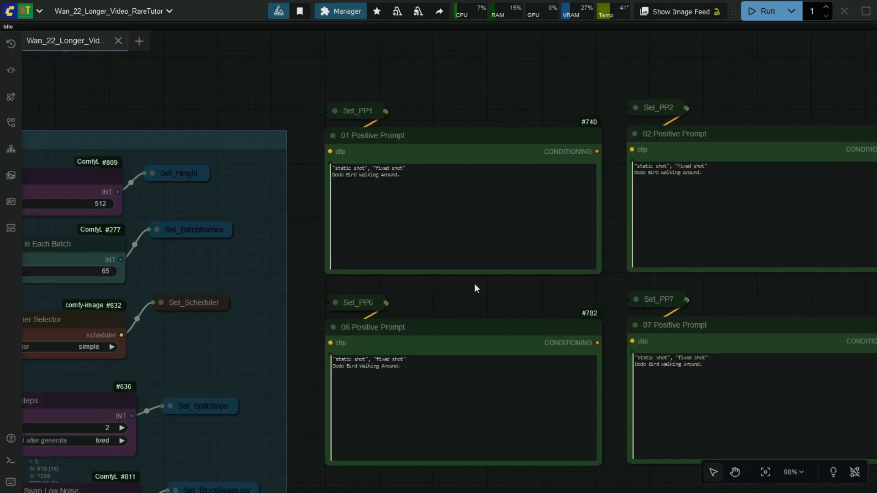
pyautogui.moveTo(442, 158); pyautogui.dragTo(292, 156)
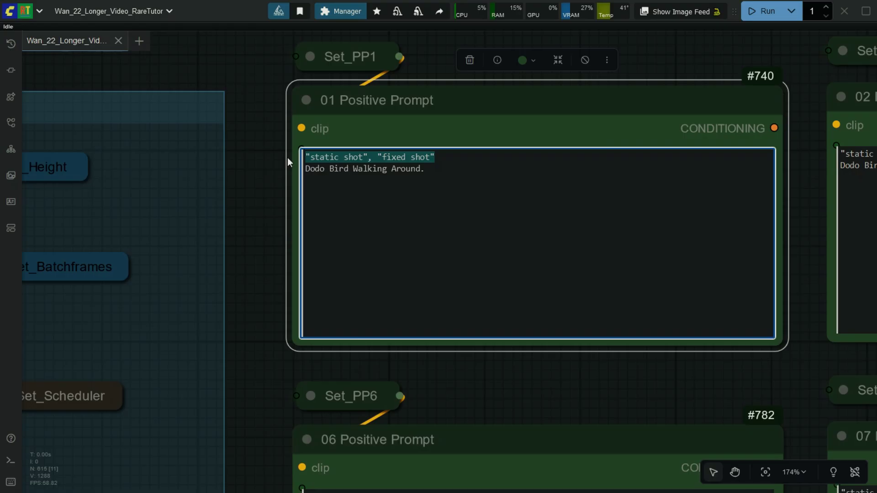
pyautogui.click(264, 167)
pyautogui.scroll(-3, 457, 132)
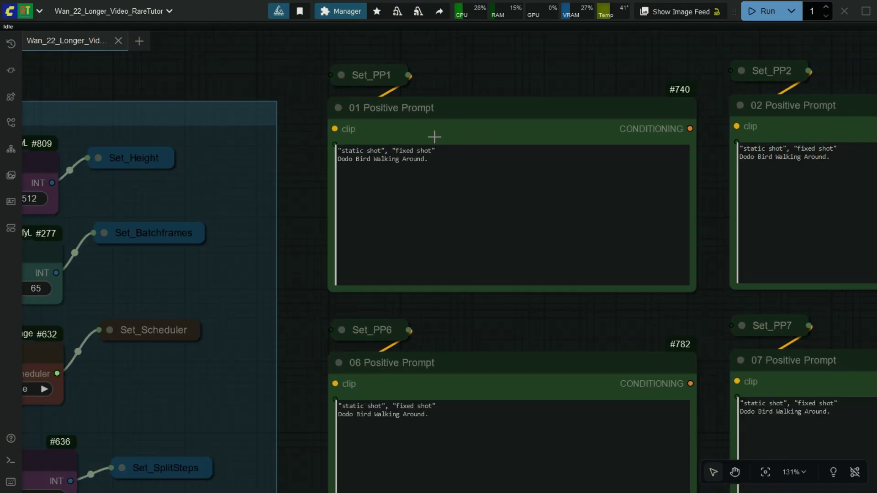
pyautogui.hscroll(1, 595, 326)
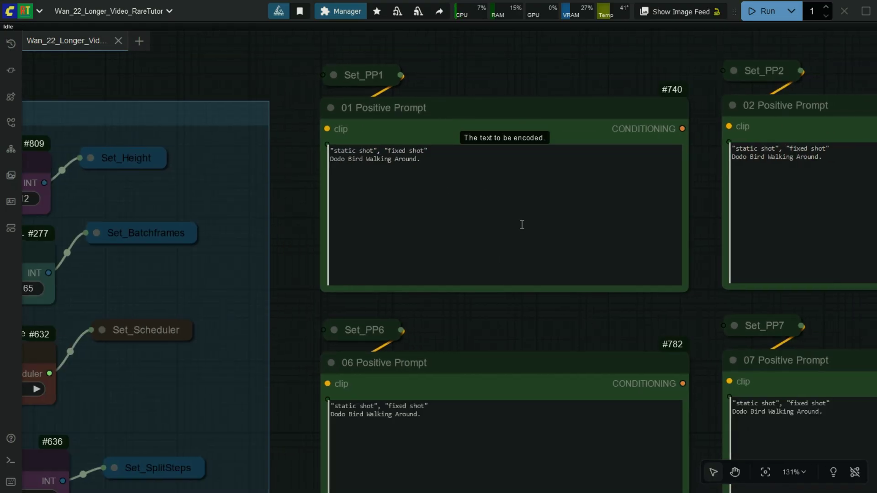
pyautogui.moveTo(687, 329); pyautogui.dragTo(328, 328)
pyautogui.moveTo(702, 325); pyautogui.dragTo(352, 329)
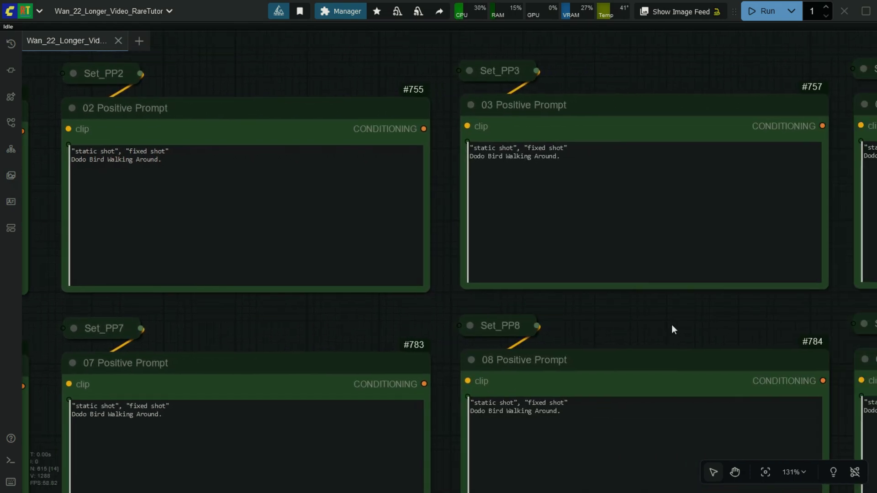
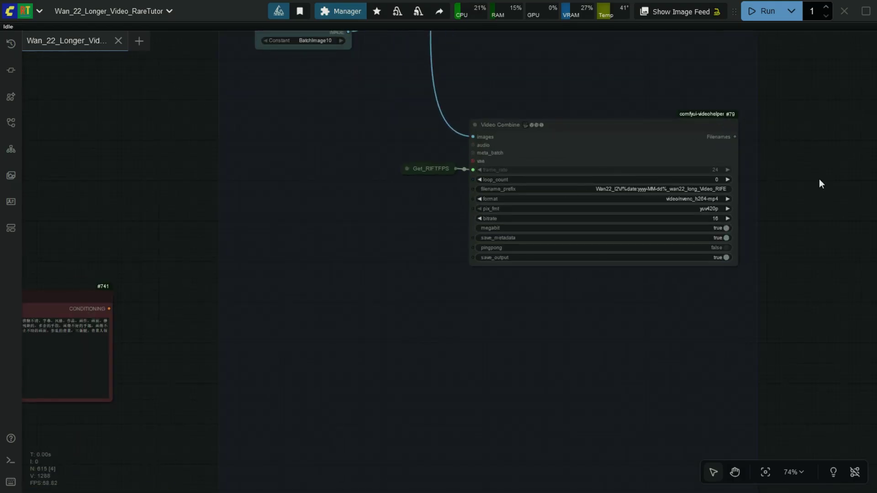
# - Run the workflow once with the entire node graph in view
pyautogui.press('.')
pyautogui.click(755, 14)
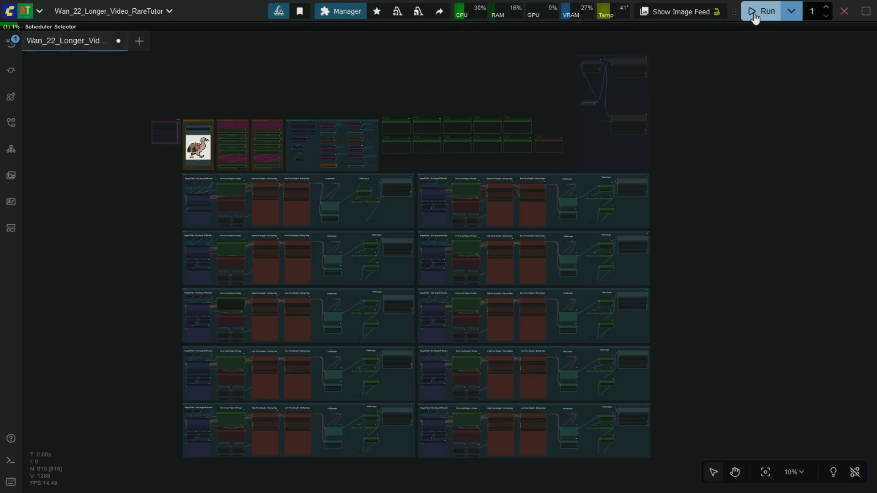
pyautogui.moveTo(609, 239); pyautogui.dragTo(628, 238)
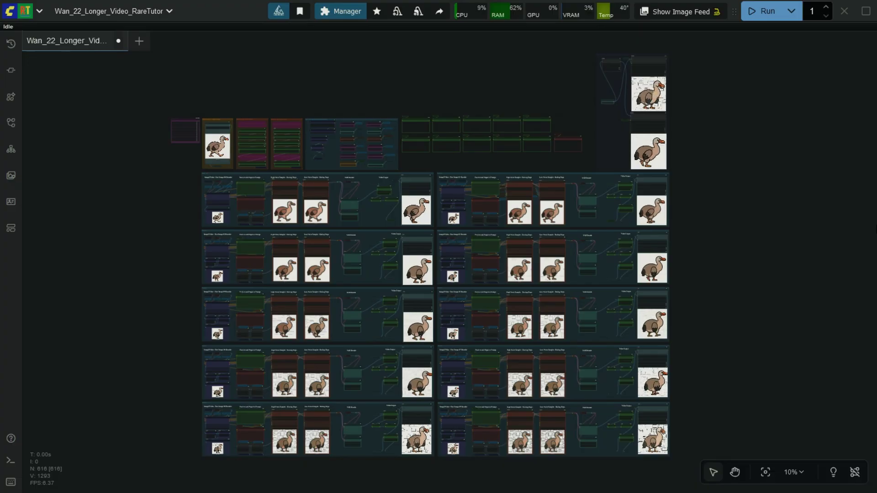
# - Examine the two final Video Combine previews and check their resolution, frame rate and frame count
pyautogui.scroll(3, 700, 177)
pyautogui.scroll(-3, 700, 177)
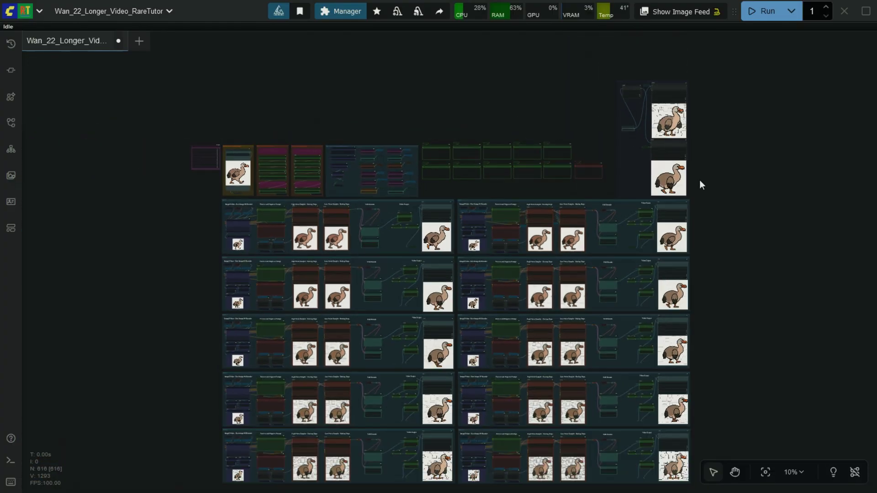
pyautogui.scroll(-2, 730, 282)
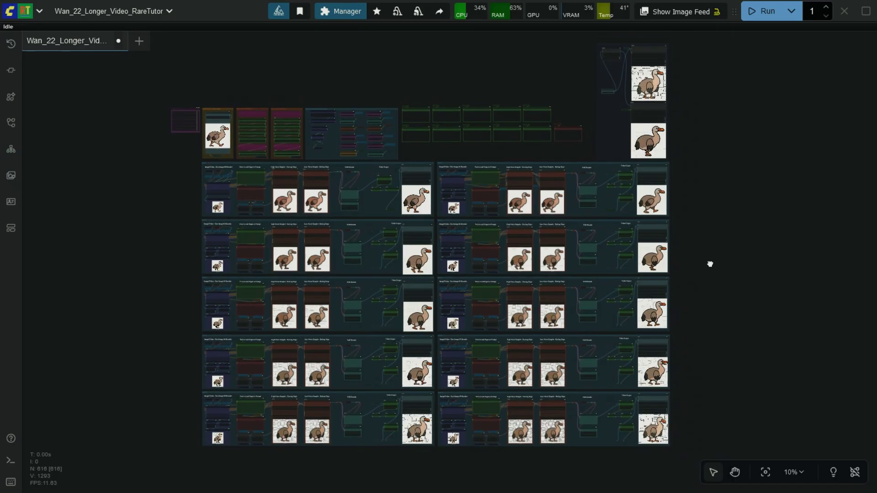
pyautogui.scroll(10, 685, 172)
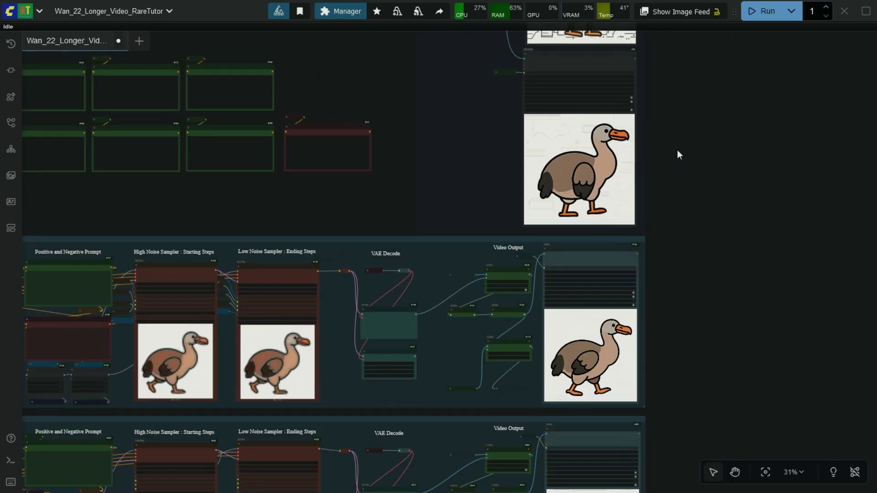
pyautogui.scroll(3, 671, 146)
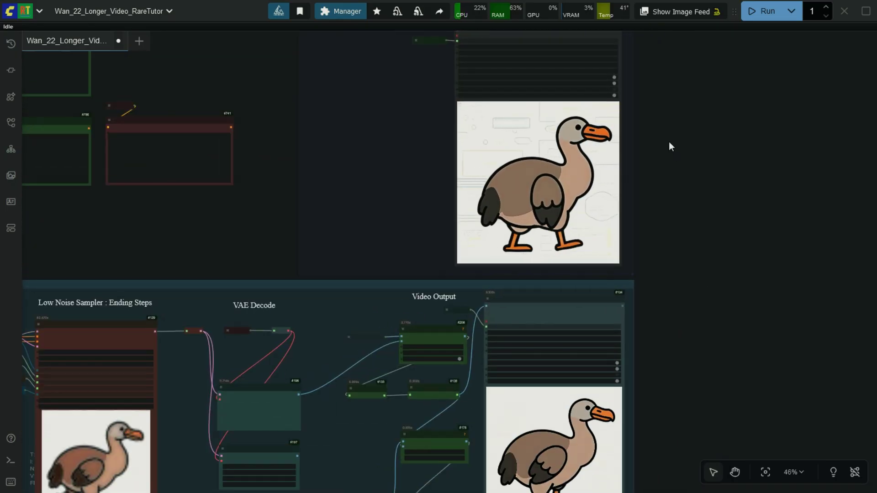
pyautogui.rightClick(583, 144)
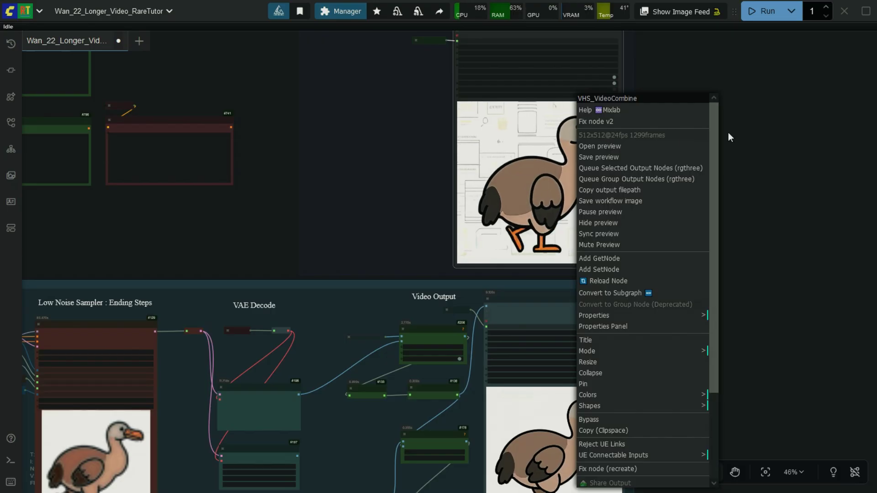
pyautogui.moveTo(755, 125); pyautogui.dragTo(695, 368)
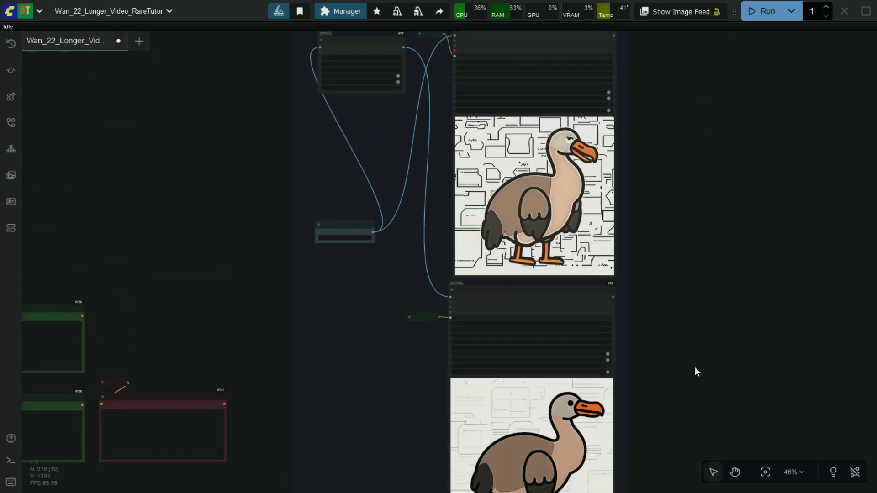
pyautogui.rightClick(553, 136)
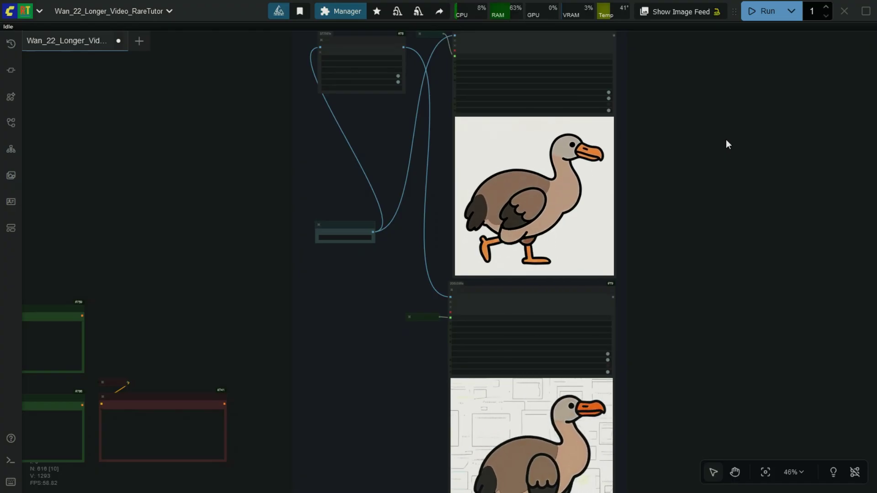
pyautogui.rightClick(580, 165)
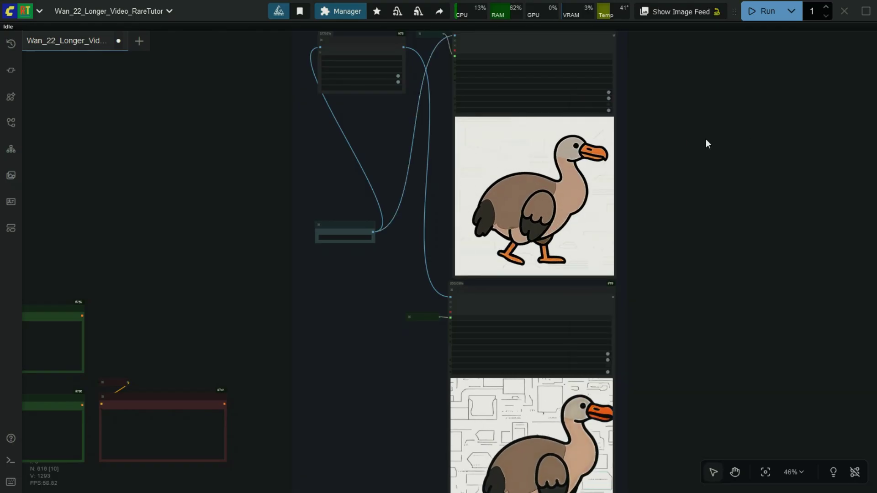
pyautogui.scroll(3, 662, 150)
pyautogui.scroll(5, 612, 169)
pyautogui.rightClick(489, 174)
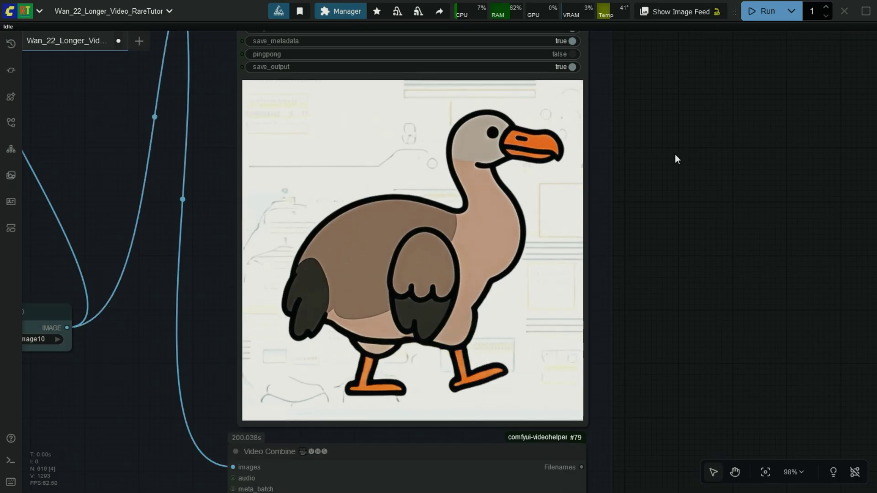
# - Compare the start image previews of the successive batch encoders up to Batch 10 for changes in image quality
pyautogui.scroll(-9, 615, 184)
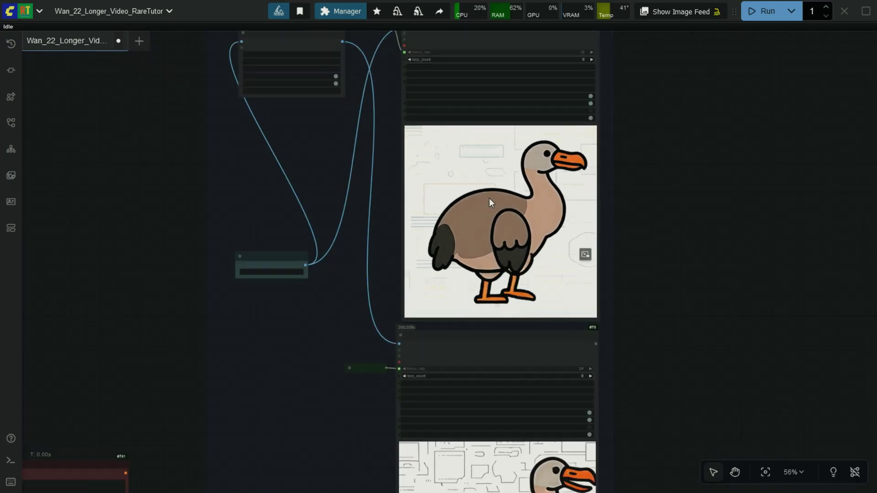
pyautogui.scroll(-3, 716, 164)
pyautogui.scroll(8, 242, 307)
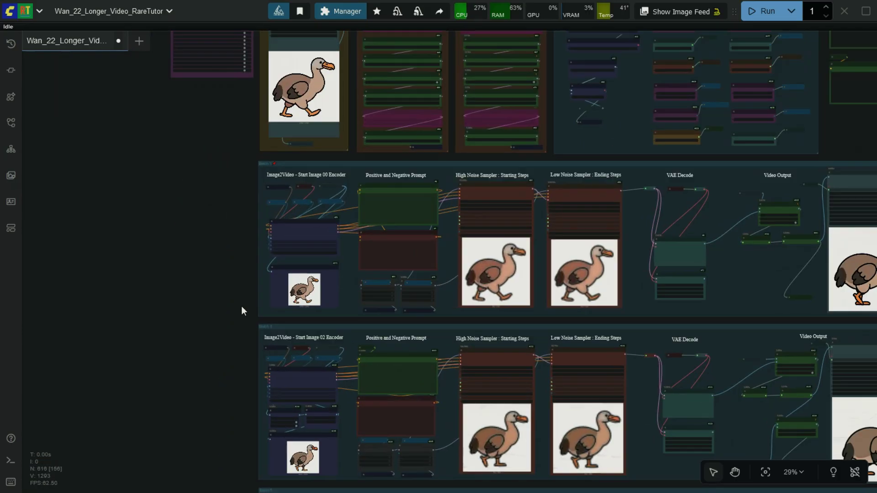
pyautogui.scroll(-15, 121, 186)
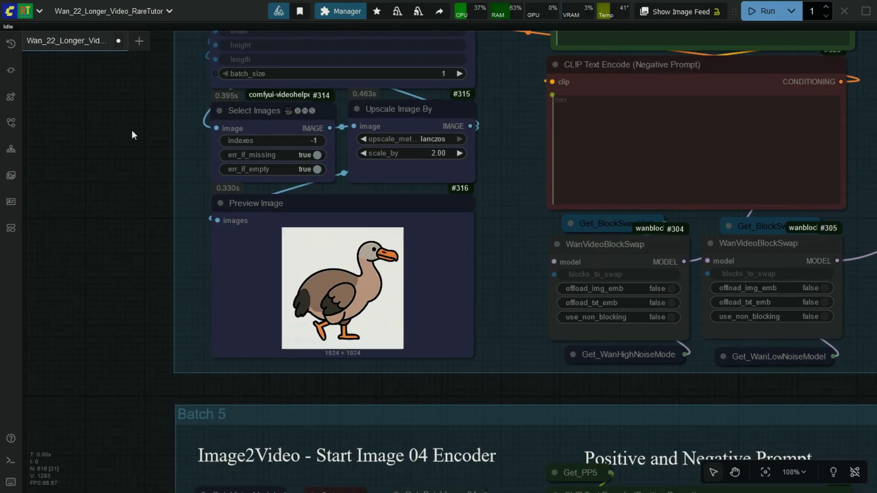
pyautogui.scroll(9, 362, 147)
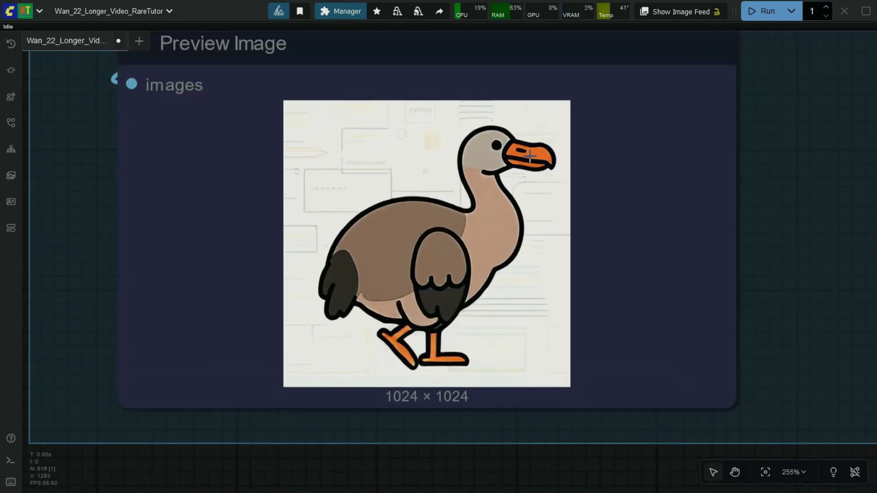
pyautogui.scroll(-15, 588, 127)
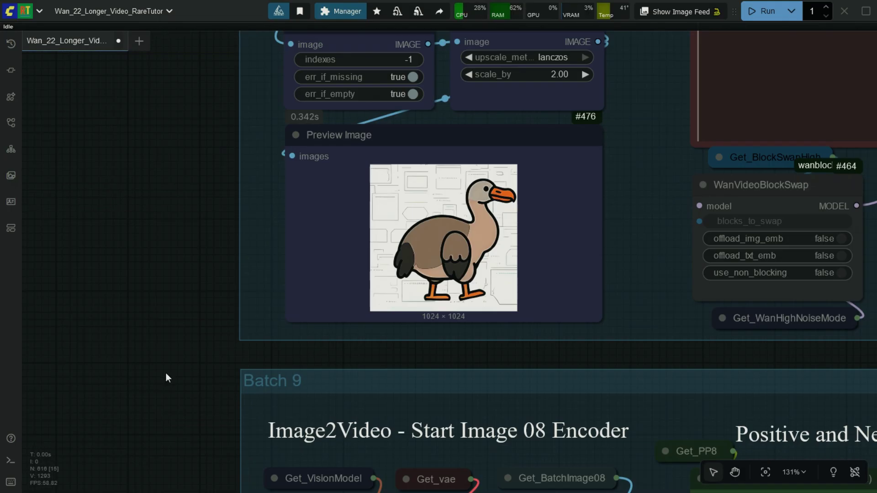
pyautogui.scroll(-5, 202, 211)
pyautogui.hscroll(8, 662, 362)
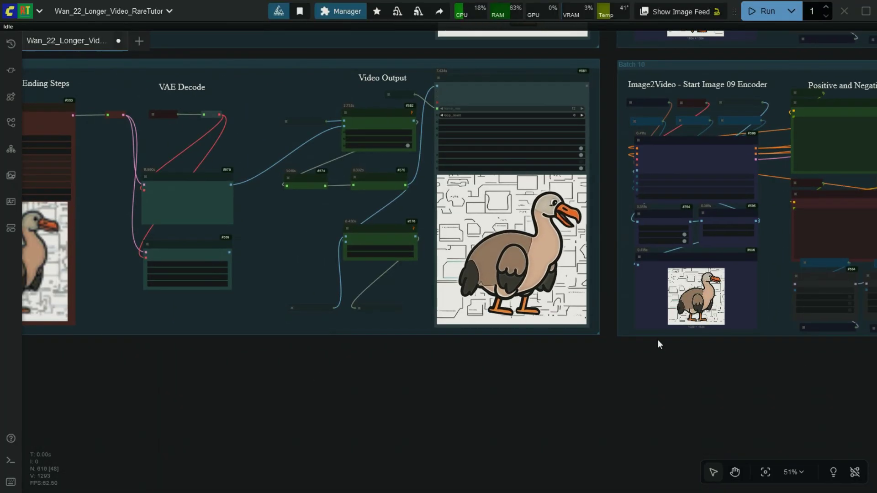
pyautogui.scroll(8, 727, 309)
pyautogui.hscroll(2, 727, 308)
pyautogui.scroll(-1, 531, 214)
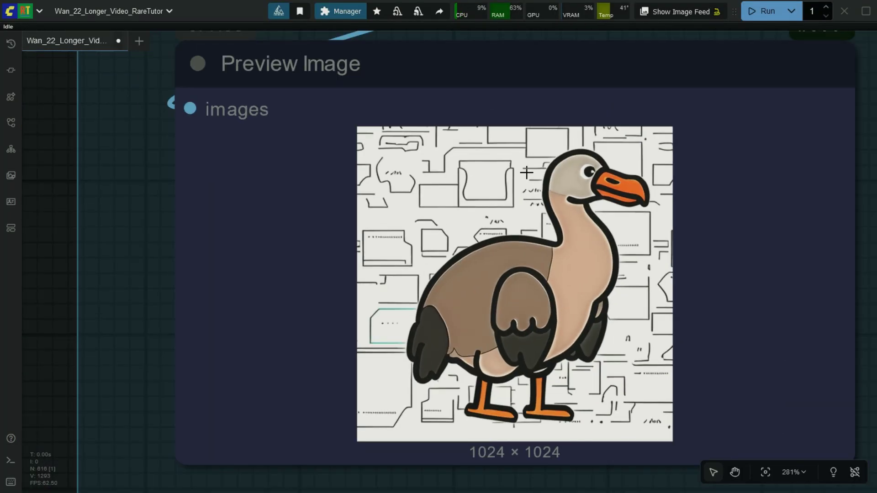
pyautogui.scroll(-10, 527, 172)
pyautogui.hscroll(-6, 479, 355)
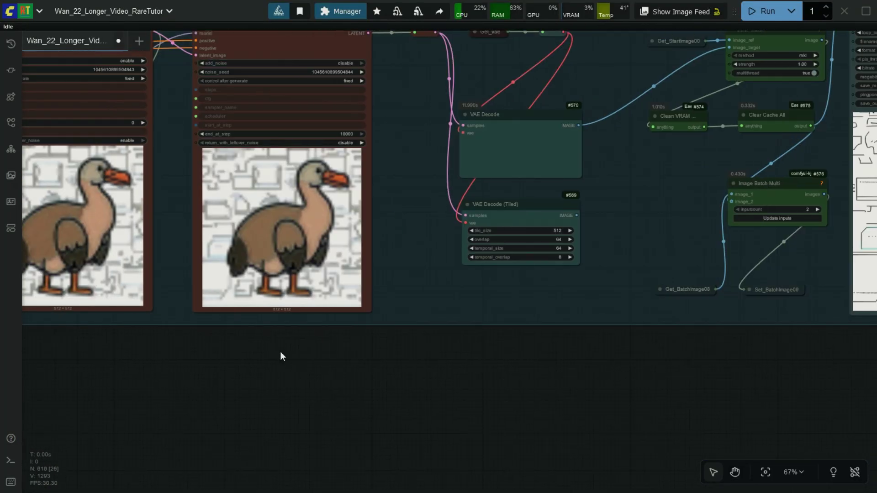
pyautogui.scroll(-3, 281, 357)
pyautogui.scroll(5, 137, 220)
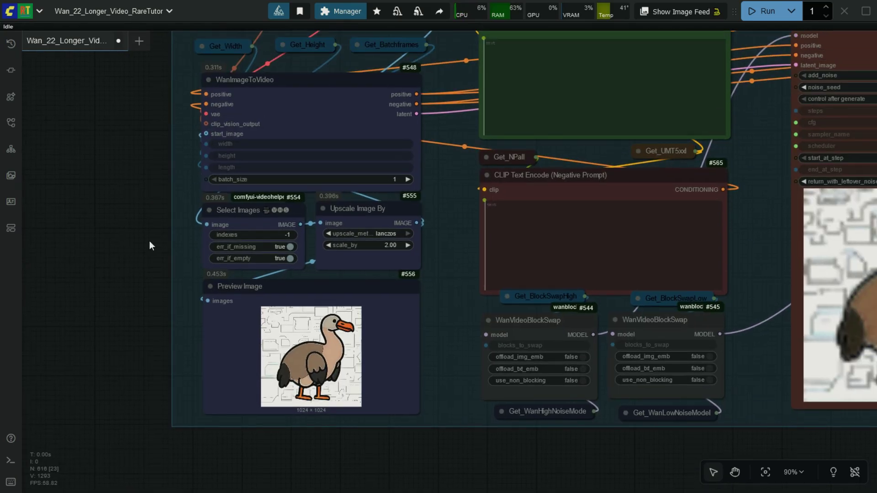
# - Disable Batch 6 through Batch 10 in the Fast Groups Bypasser node, keeping Batch 1 to Batch 5 enabled
pyautogui.scroll(3, 150, 240)
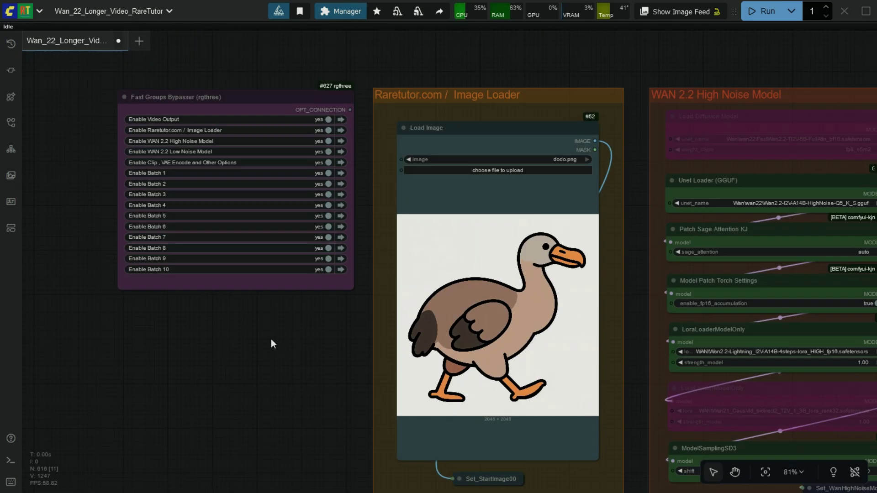
pyautogui.scroll(2, 271, 339)
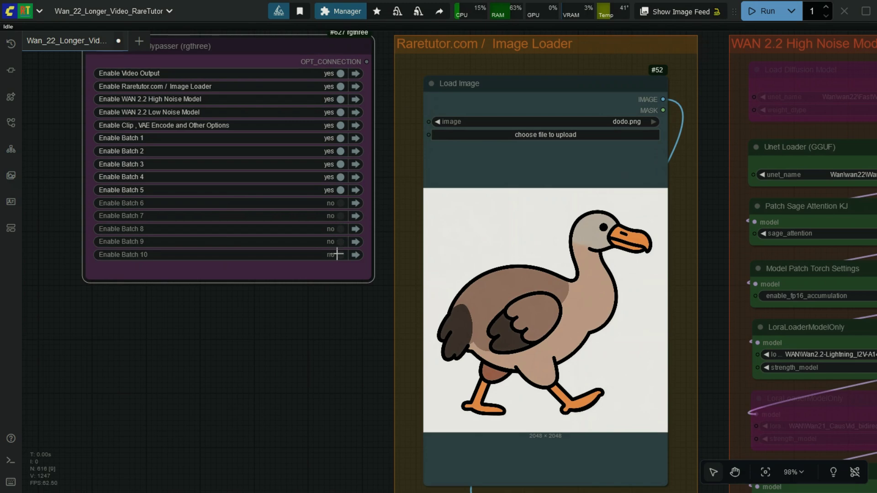
# - Set the Get node that feeds the final video outputs to the constant BatchImage05
pyautogui.scroll(-20, 195, 121)
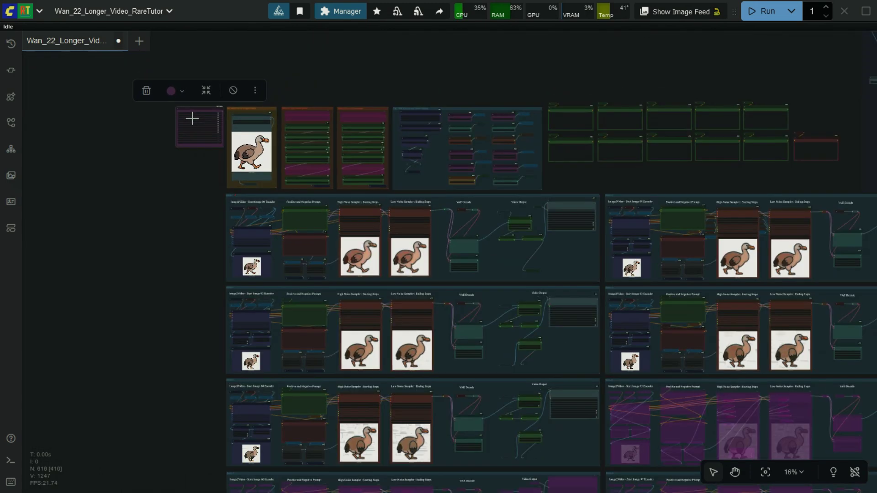
pyautogui.scroll(-2, 294, 281)
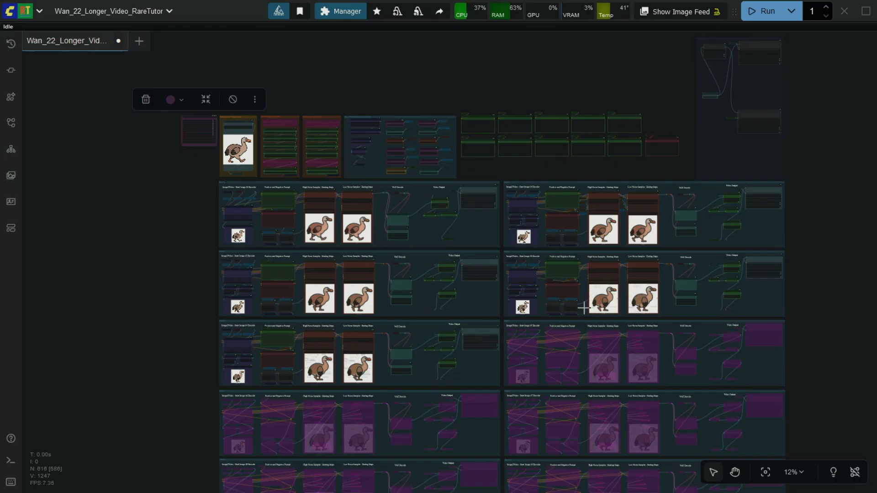
pyautogui.scroll(10, 665, 168)
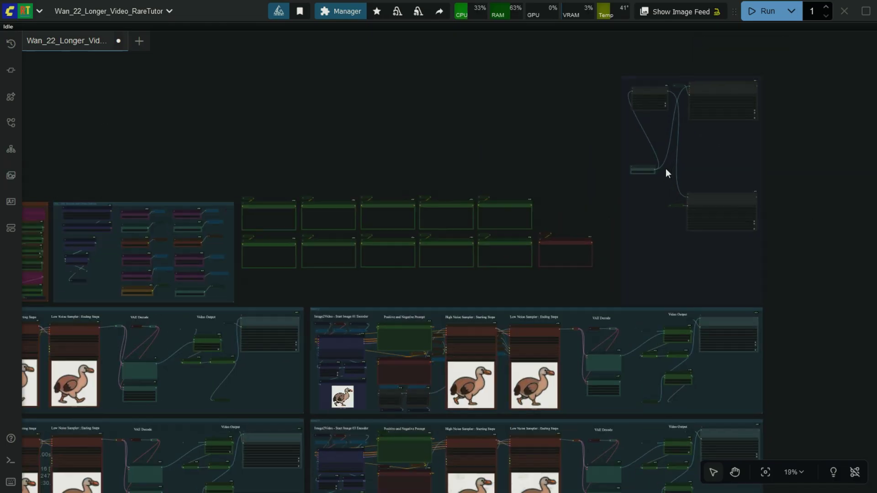
pyautogui.scroll(12, 665, 173)
pyautogui.click(608, 181)
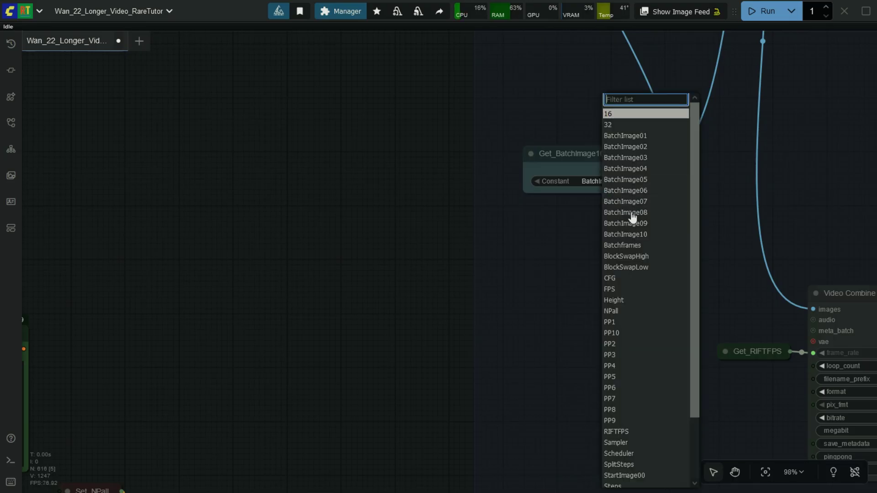
pyautogui.click(640, 194)
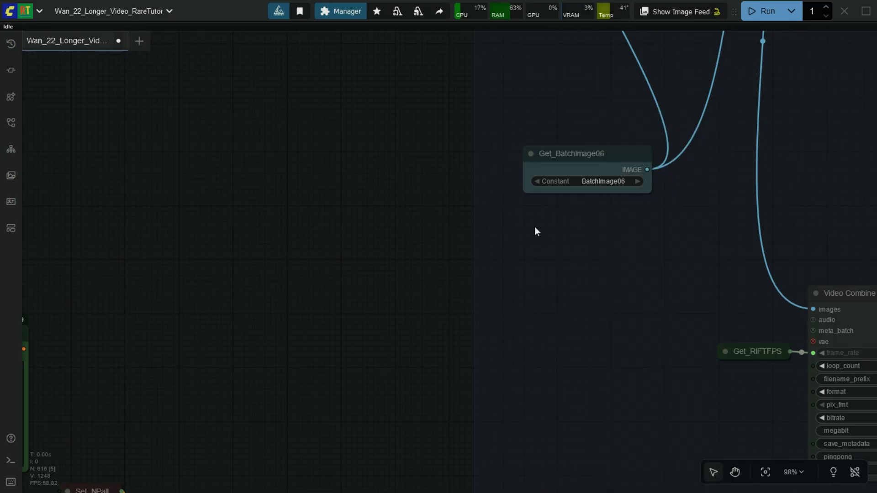
pyautogui.click(588, 183)
pyautogui.click(625, 181)
pyautogui.scroll(7, 602, 191)
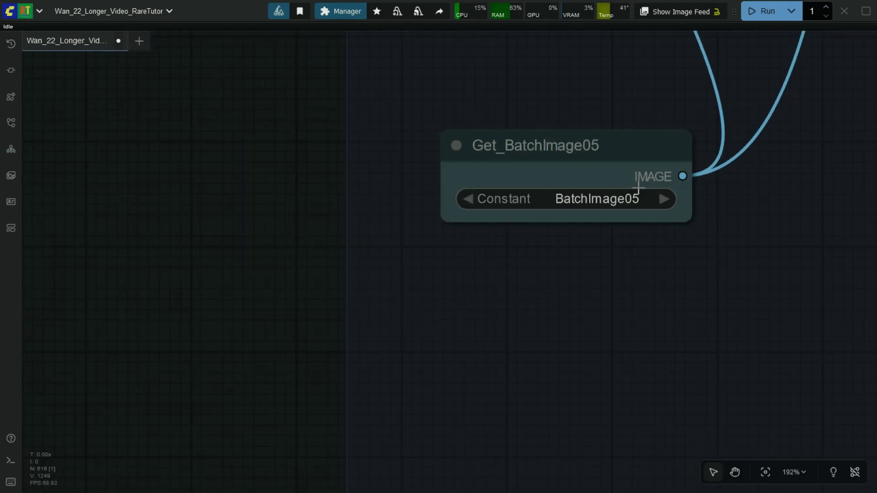
# - Examine the image loader and the width, height, frame rate, batch frames and sampler values in the options group
pyautogui.scroll(-20, 639, 187)
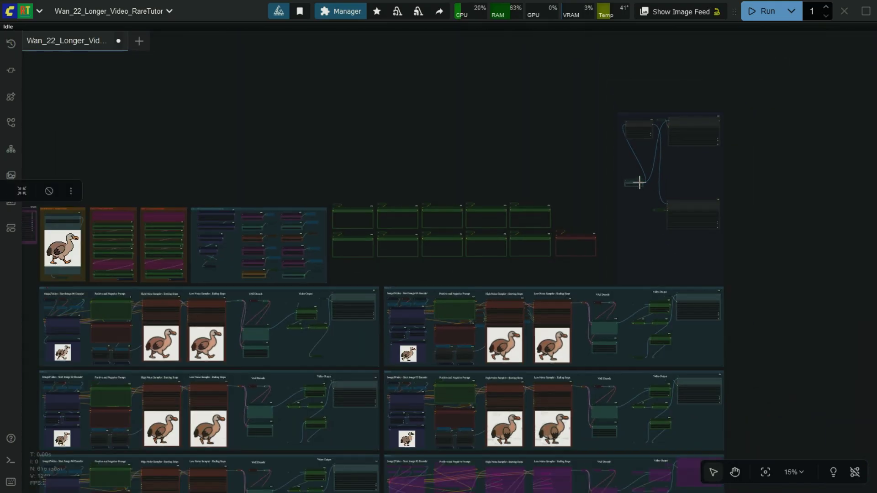
pyautogui.scroll(-3, 639, 183)
pyautogui.scroll(12, 220, 281)
pyautogui.scroll(-5, 220, 281)
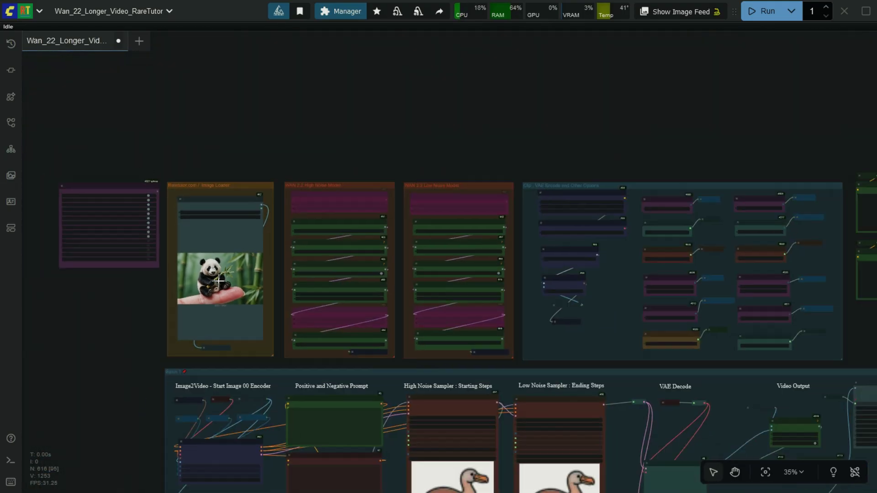
pyautogui.scroll(-5, 219, 281)
pyautogui.scroll(10, 655, 272)
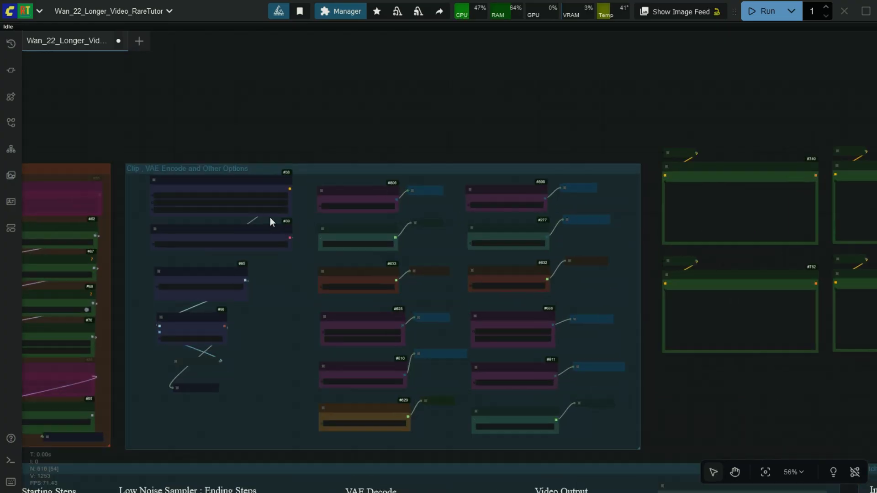
pyautogui.scroll(10, 348, 215)
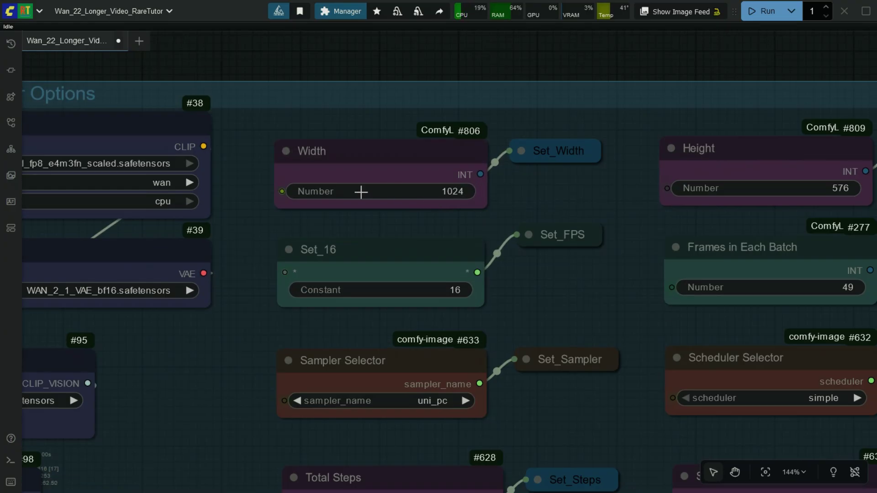
pyautogui.scroll(-2, 361, 192)
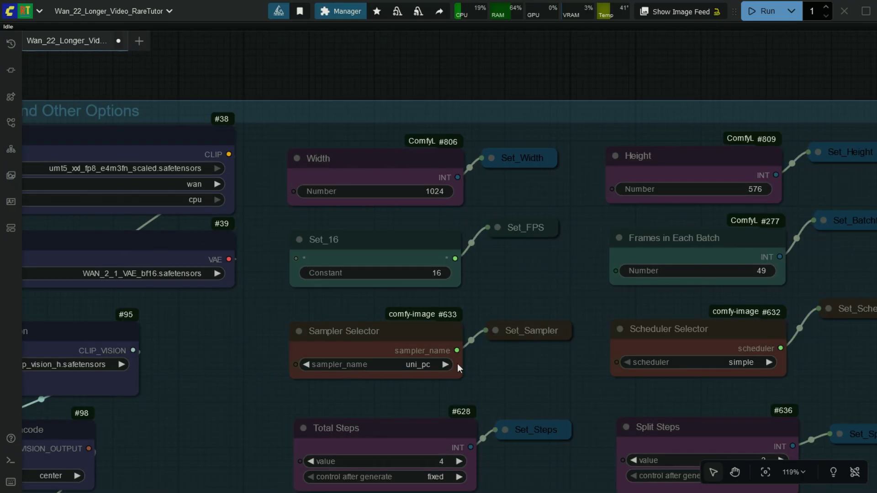
pyautogui.scroll(3, 412, 401)
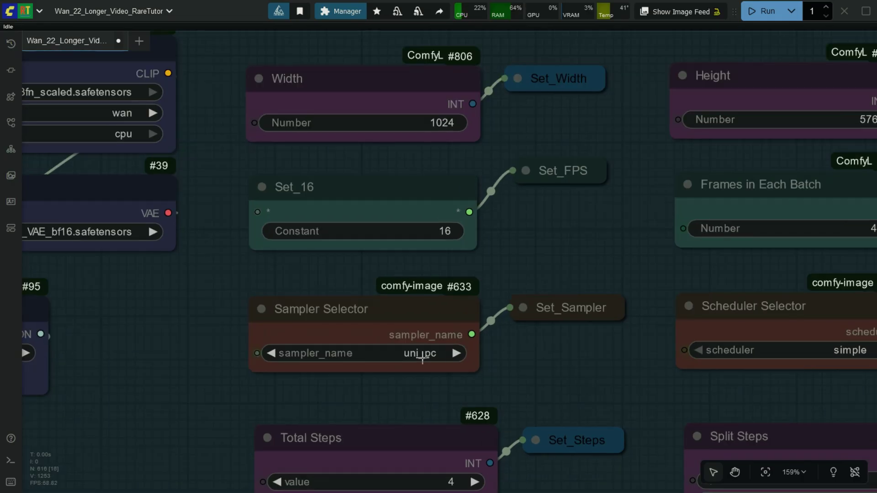
# - Rename the Set_16 constant node as FPS
pyautogui.scroll(-2, 355, 219)
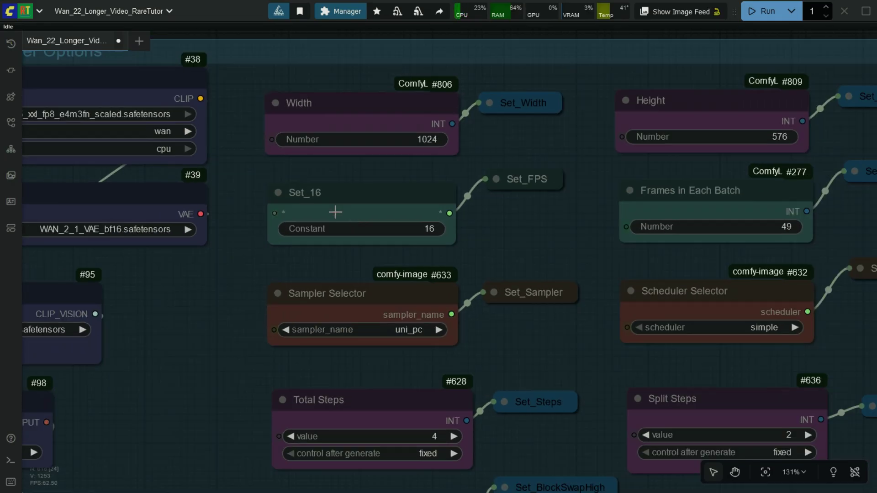
pyautogui.doubleClick(302, 195)
pyautogui.write('FPS')
pyautogui.press('Return')
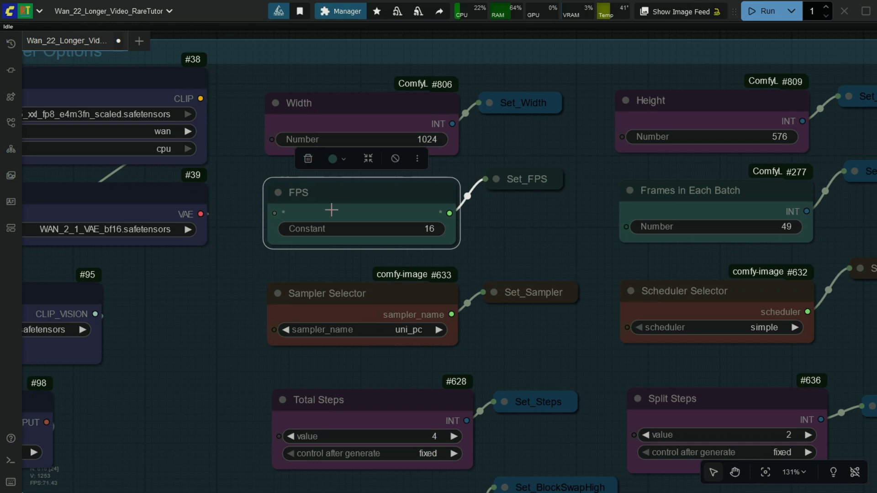
pyautogui.click(546, 238)
# - Check the scheduler, total and split steps, block swap, CFG and RIFT FPS settings in the options group
pyautogui.scroll(-1, 545, 238)
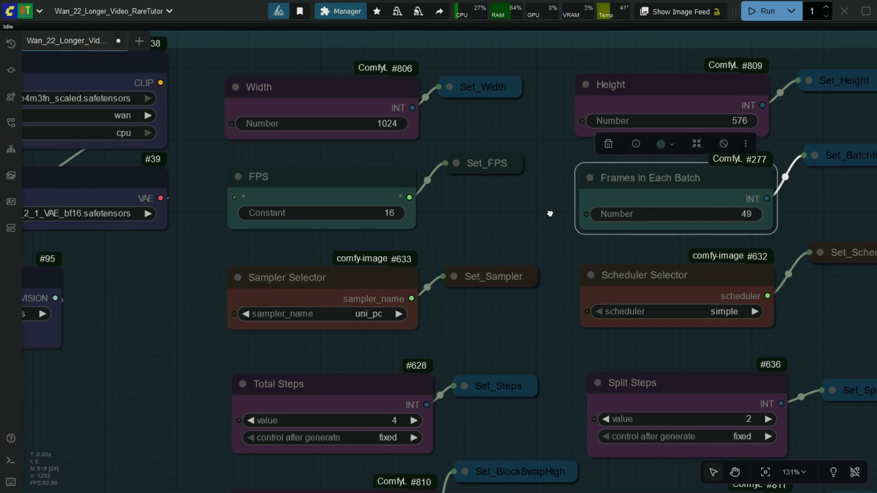
pyautogui.scroll(-1, 551, 212)
pyautogui.scroll(-2, 550, 212)
pyautogui.scroll(-5, 480, 210)
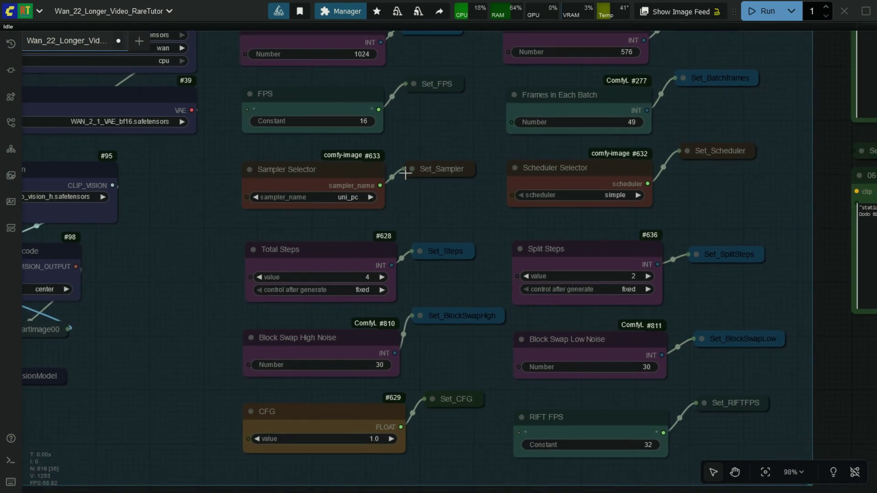
pyautogui.scroll(-3, 513, 406)
# - Read the positive prompts of Batch 1 to Batch 5, including the static-shot and fixed-shot phrases
pyautogui.scroll(9, 458, 133)
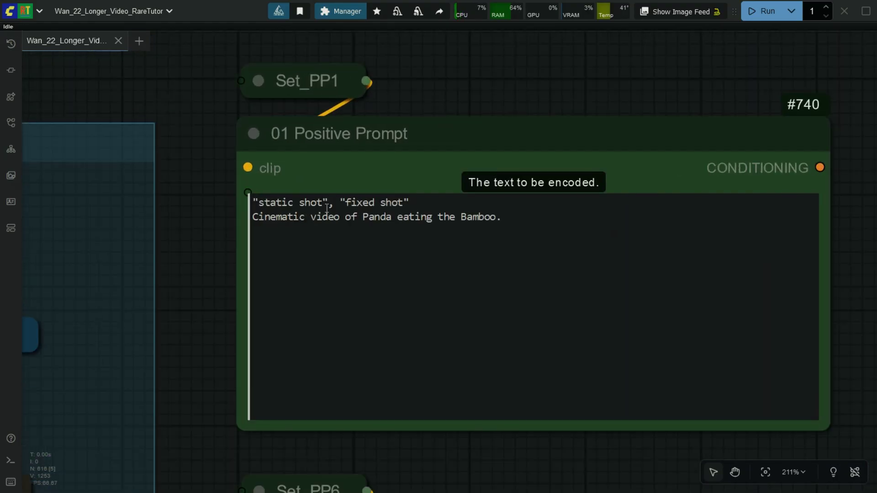
pyautogui.moveTo(406, 203); pyautogui.dragTo(340, 201)
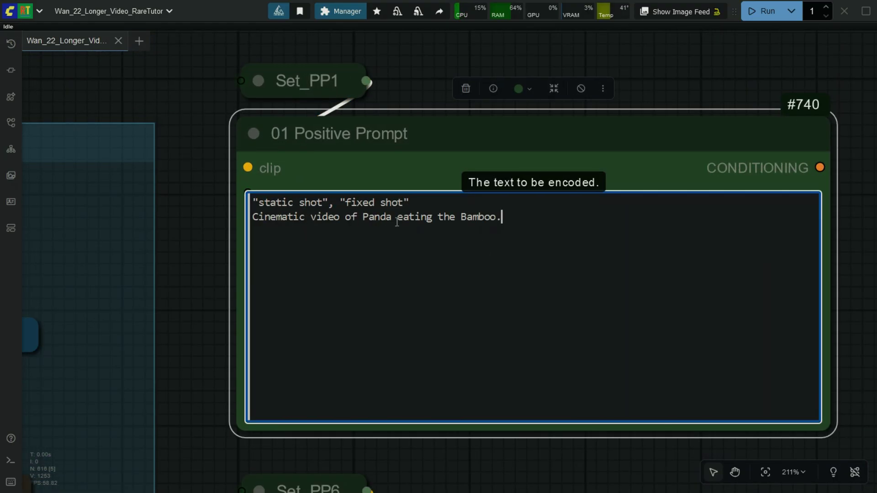
pyautogui.scroll(-8, 499, 224)
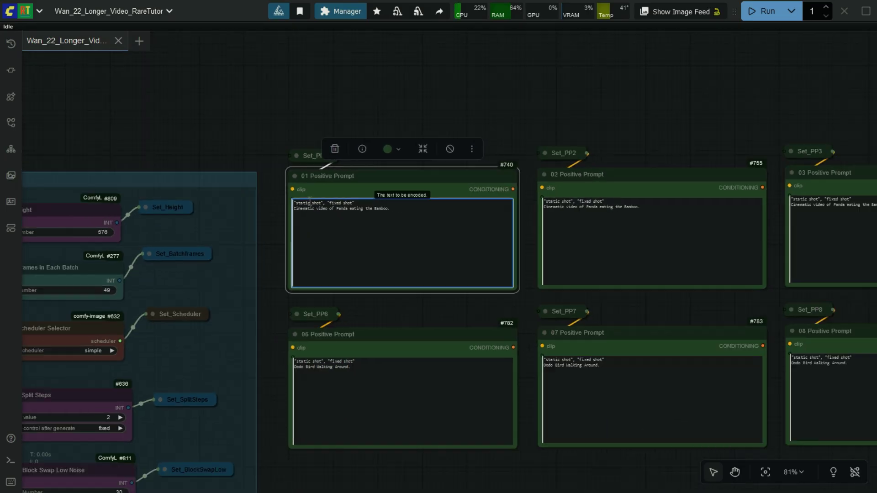
pyautogui.scroll(5, 622, 231)
pyautogui.scroll(-10, 366, 190)
pyautogui.scroll(6, 411, 186)
pyautogui.scroll(-8, 499, 183)
pyautogui.scroll(8, 498, 183)
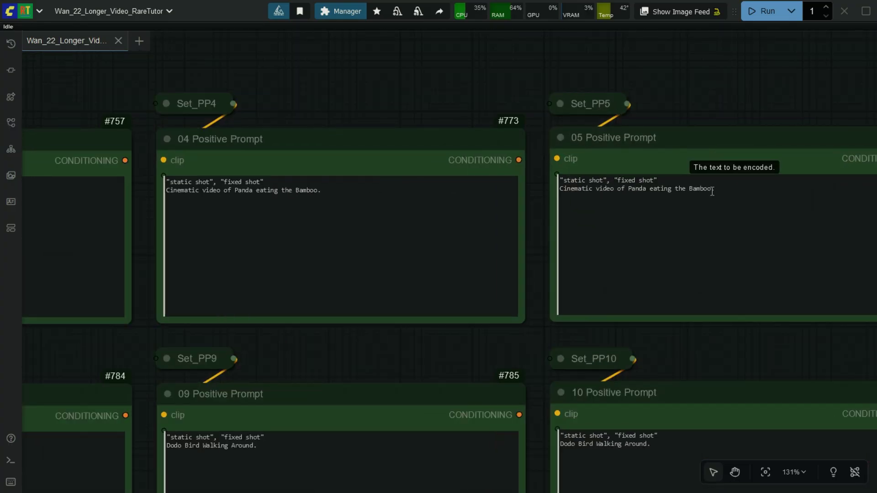
pyautogui.scroll(-10, 629, 103)
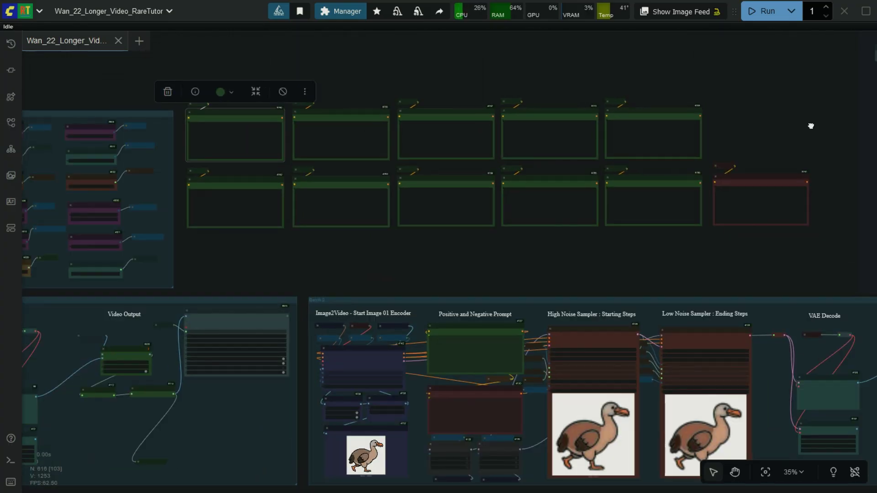
# - Check the batch image source of the final outputs and run the workflow with the entire node graph in view
pyautogui.moveTo(810, 128); pyautogui.dragTo(478, 169)
pyautogui.scroll(12, 504, 99)
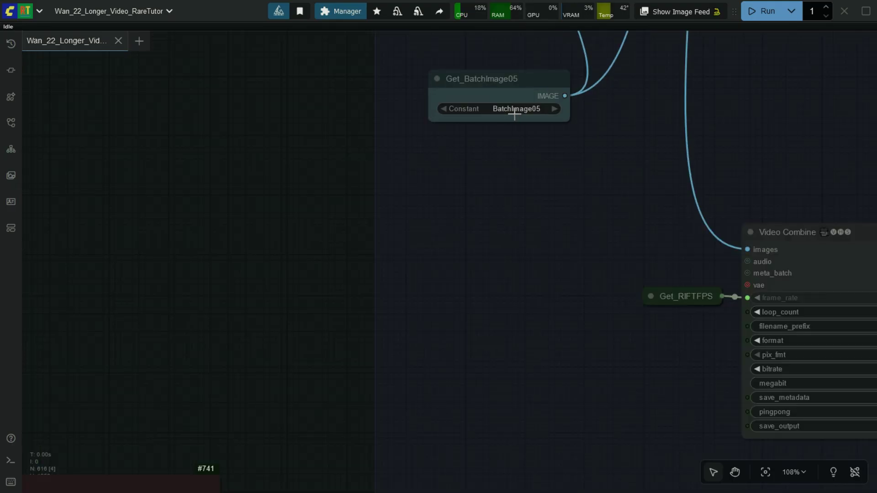
pyautogui.scroll(-20, 648, 87)
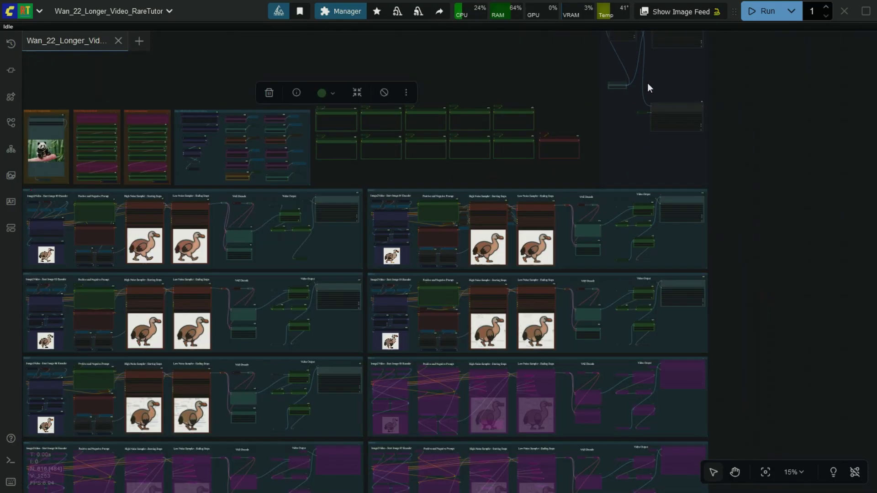
pyautogui.scroll(-2, 648, 83)
pyautogui.moveTo(699, 156)
pyautogui.mouseDown()
pyautogui.moveTo(659, 160)
pyautogui.moveTo(706, 161)
pyautogui.mouseUp()
pyautogui.click(705, 155)
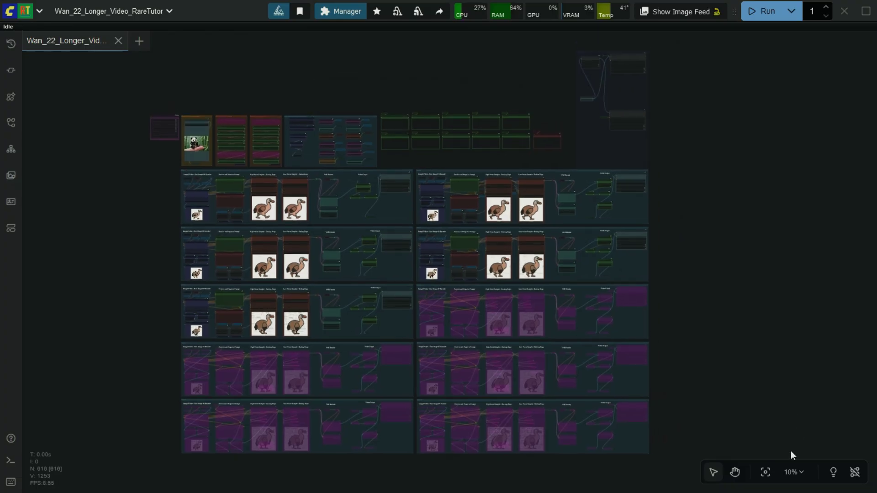
pyautogui.click(760, 21)
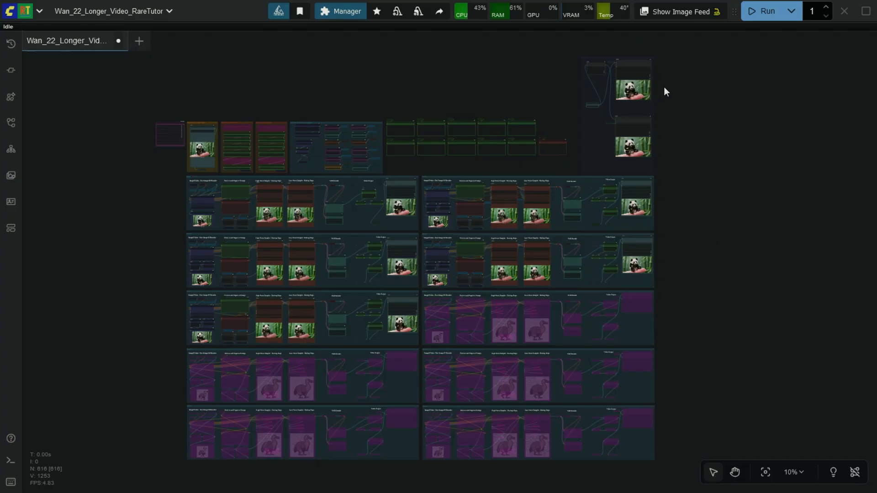
# - Examine the final RIFE Video Combine preview and check its resolution, frame rate and frame count
pyautogui.scroll(15, 671, 84)
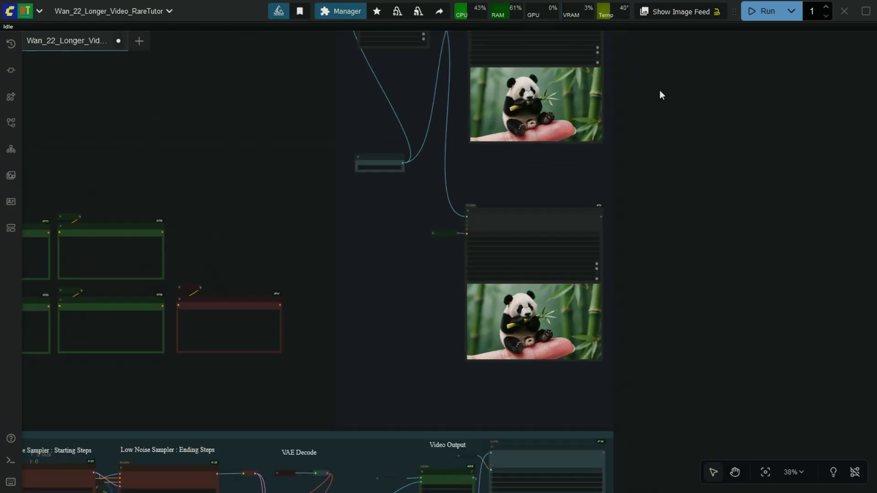
pyautogui.scroll(-5, 628, 237)
pyautogui.scroll(8, 626, 292)
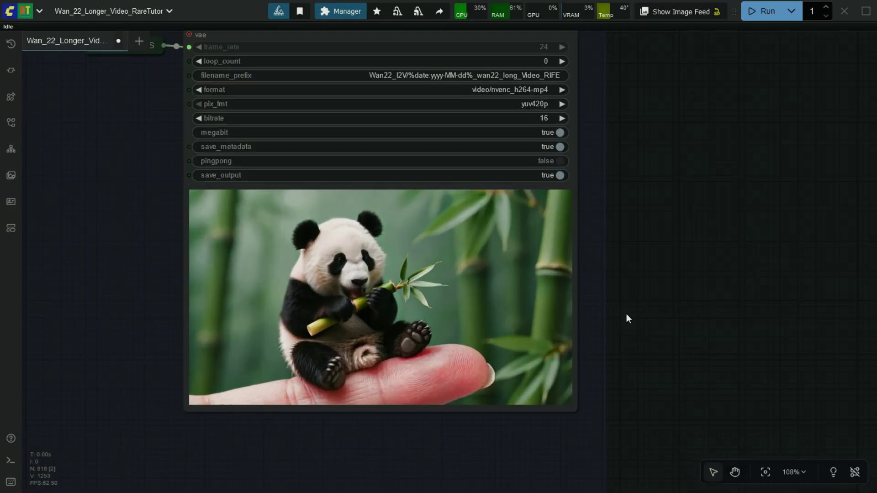
pyautogui.rightClick(439, 294)
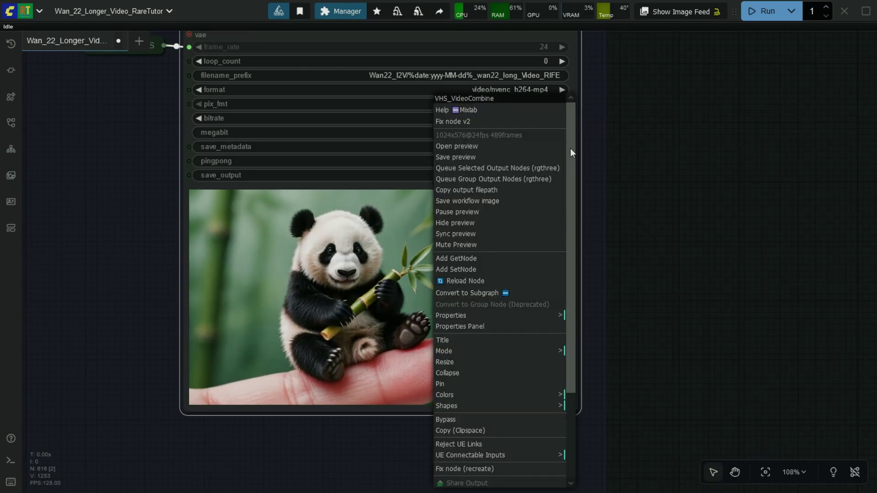
pyautogui.click(698, 137)
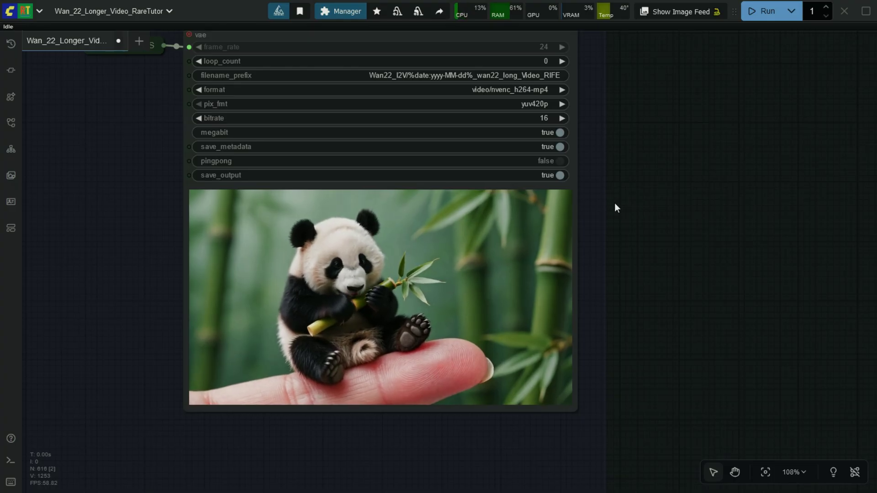
# - Open the RIFE Video Combine preview of the panda video in the separate player and watch it
pyautogui.scroll(1, 591, 213)
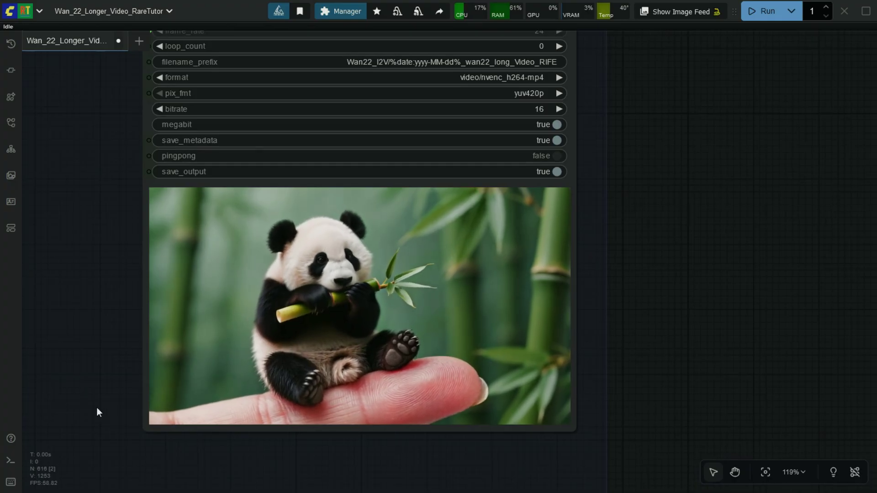
pyautogui.scroll(2, 97, 407)
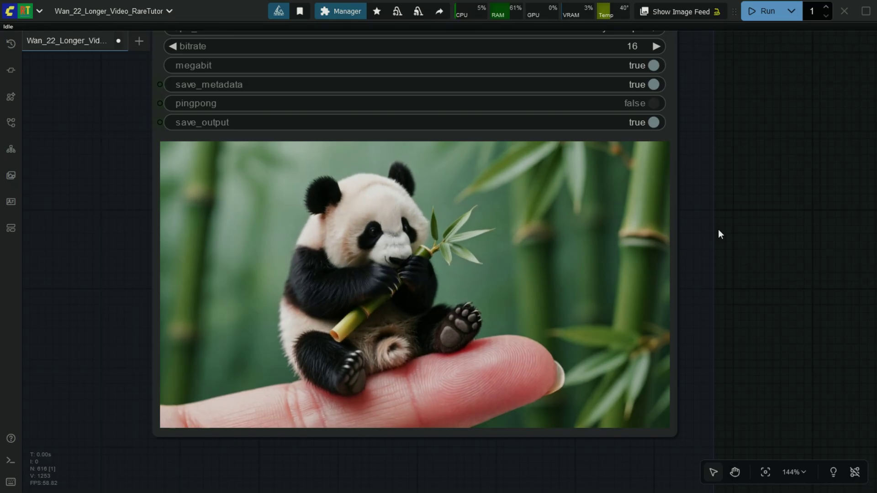
pyautogui.rightClick(613, 206)
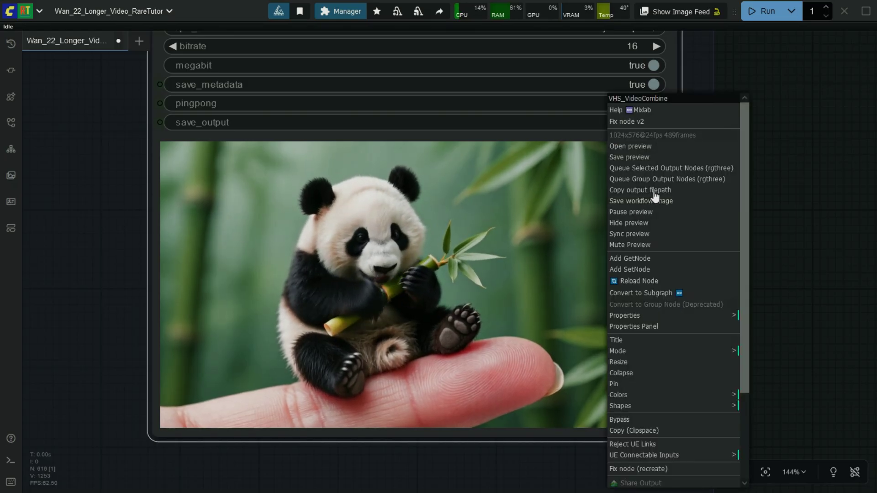
pyautogui.click(635, 146)
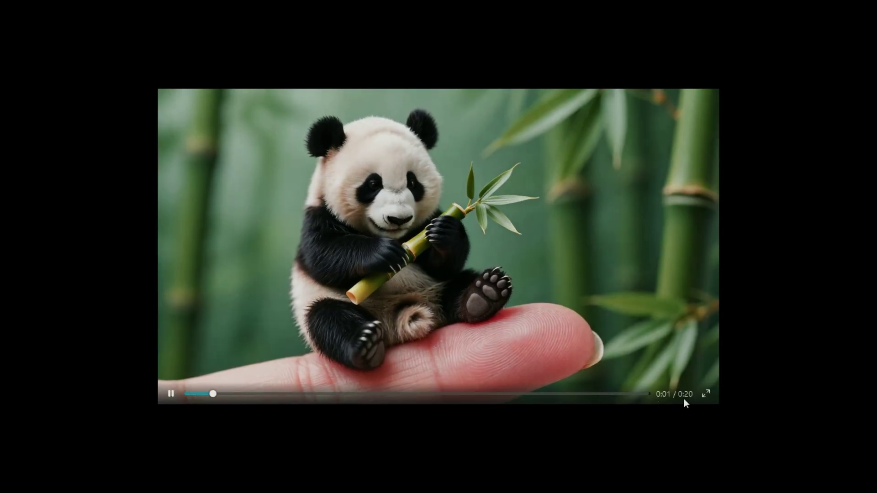